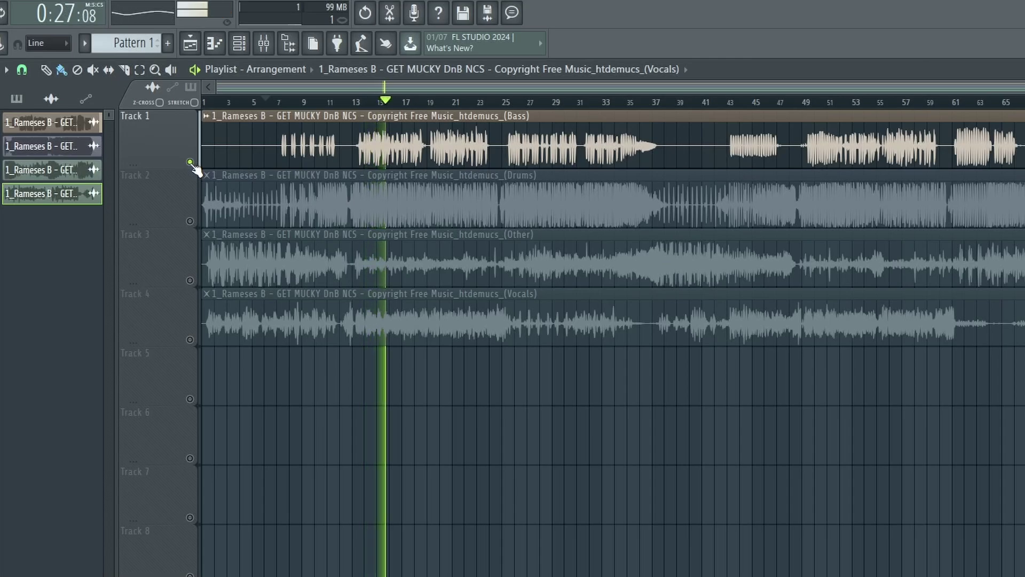
# - Solo the Drums stem, then the Other stem, clearing each solo afterwards
pyautogui.rightClick(190, 162)
pyautogui.rightClick(190, 222)
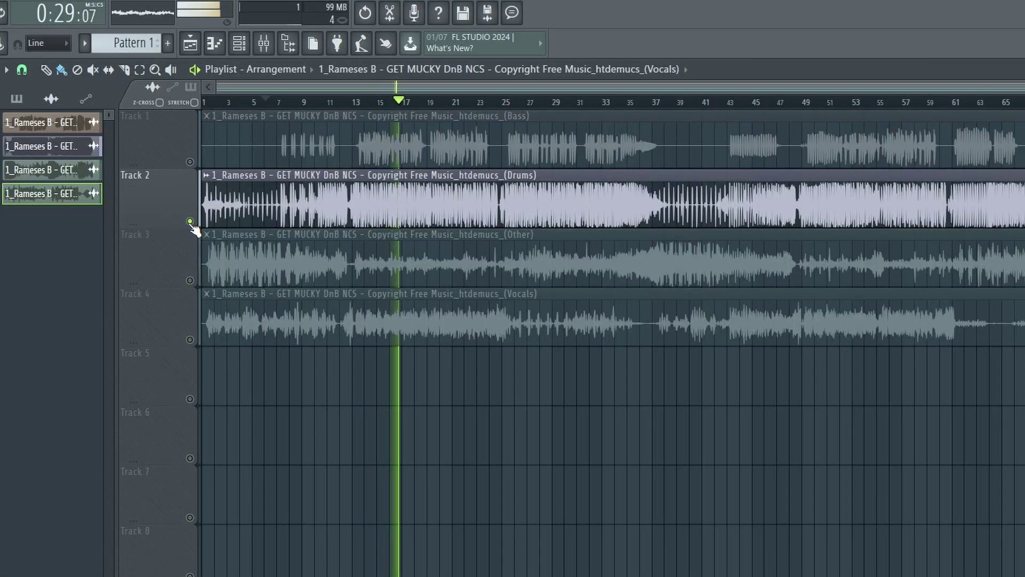
pyautogui.rightClick(190, 224)
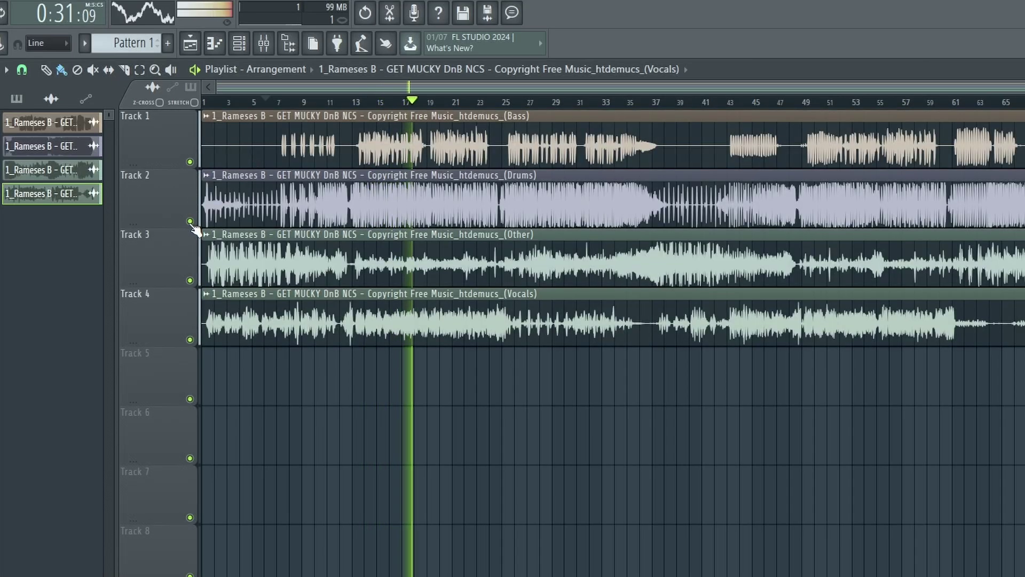
pyautogui.rightClick(191, 282)
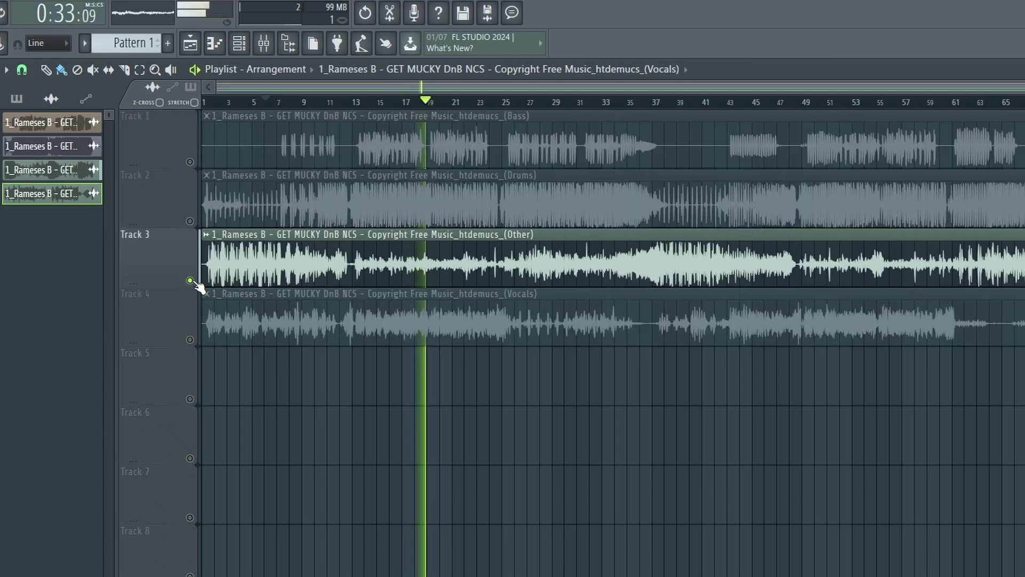
pyautogui.rightClick(190, 280)
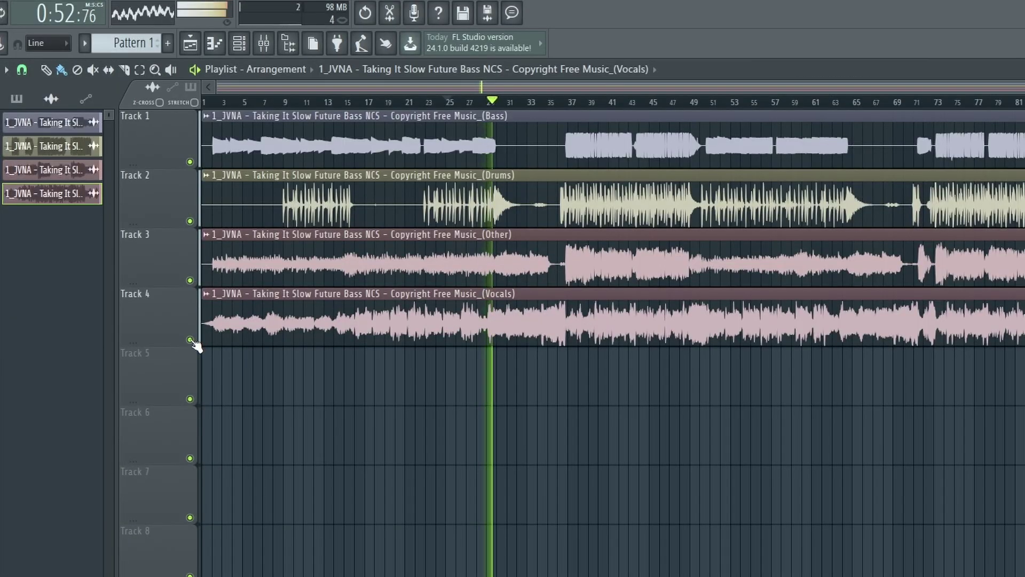
# - Solo Vocals, then play Other with Vocals, and finally unmute all four stems
pyautogui.rightClick(191, 341)
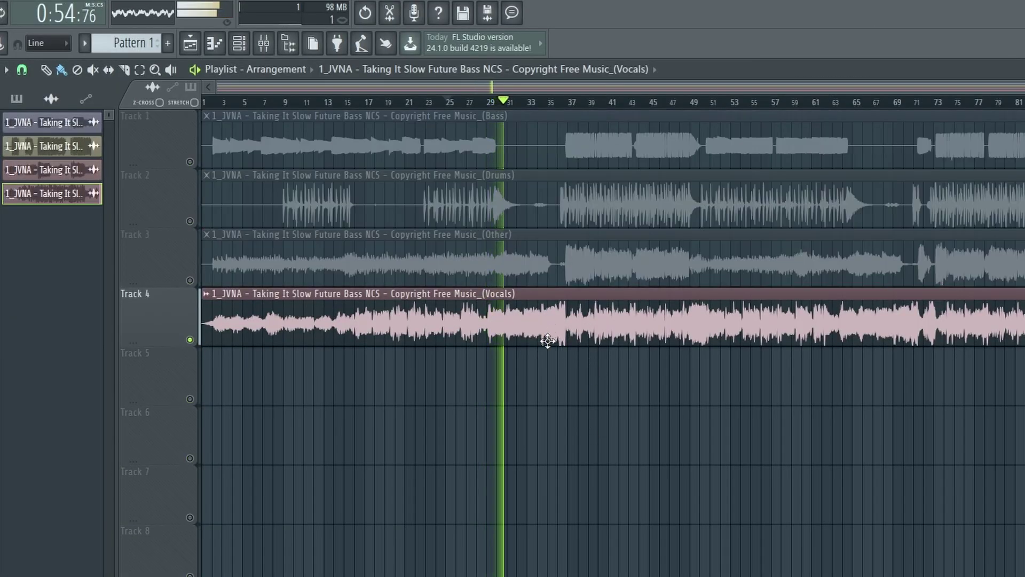
pyautogui.rightClick(191, 280)
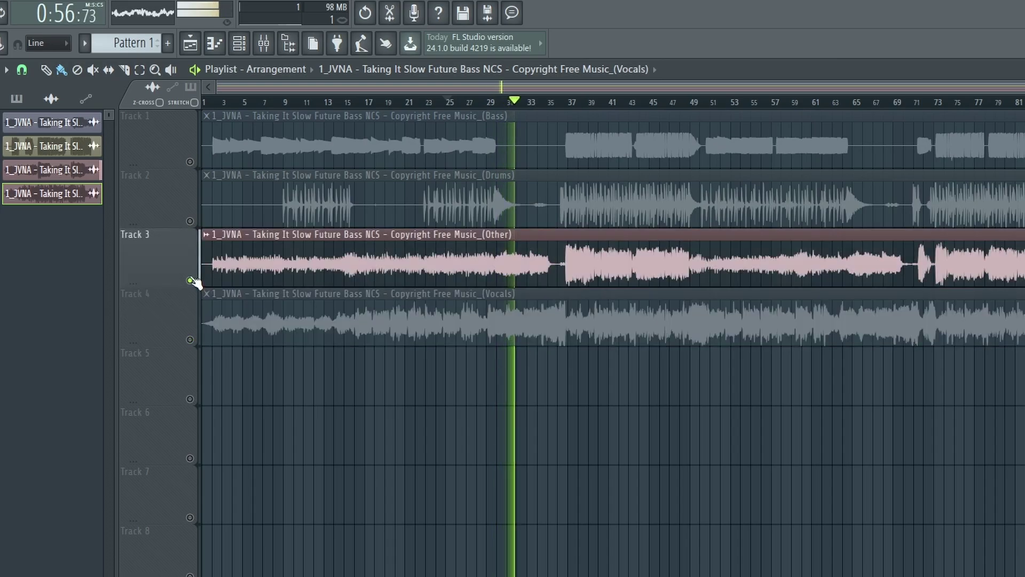
pyautogui.click(191, 340)
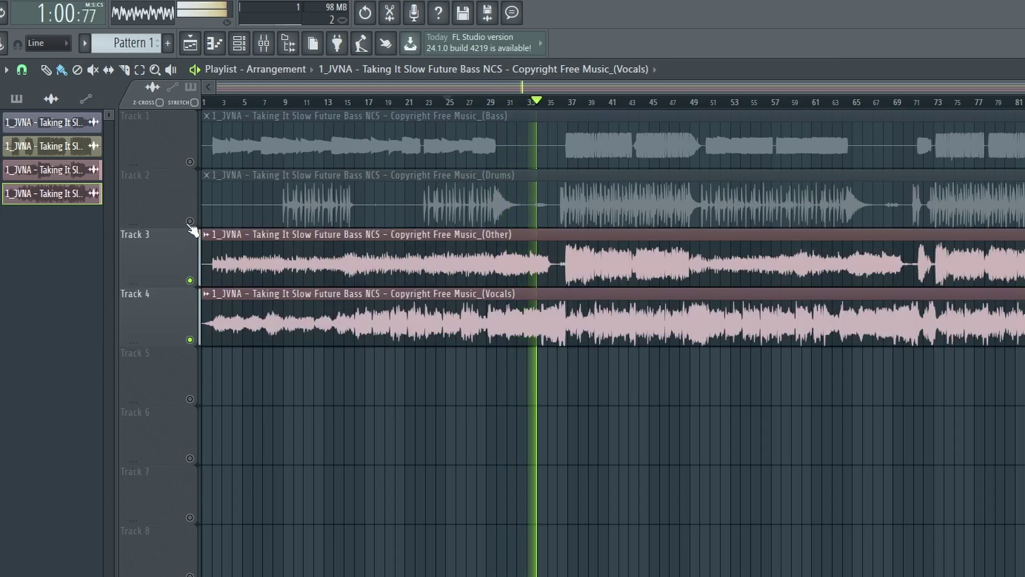
pyautogui.rightClick(190, 280)
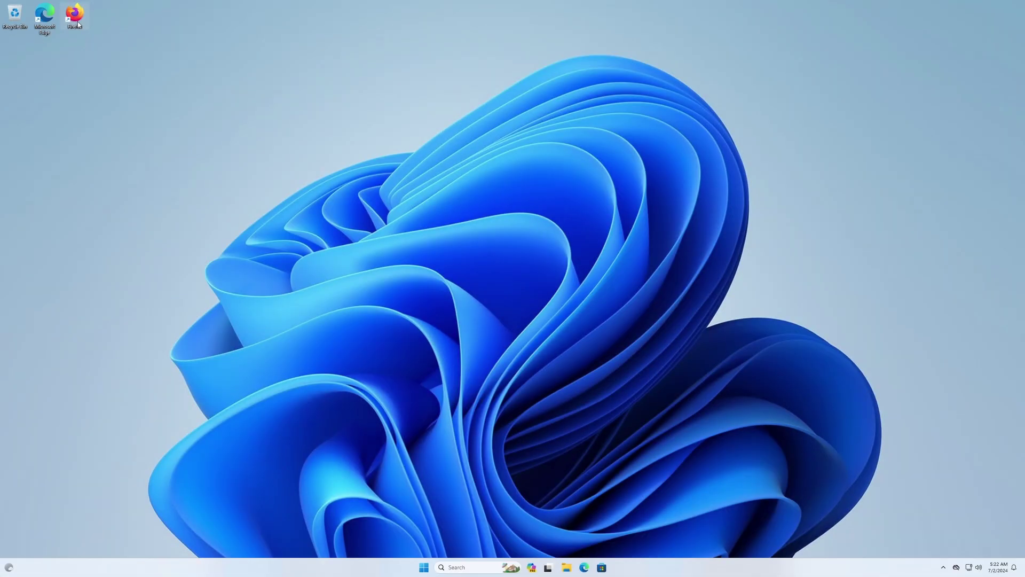
# - Launch Firefox and search Google for 'ultimate vocal remover'
pyautogui.doubleClick(78, 22)
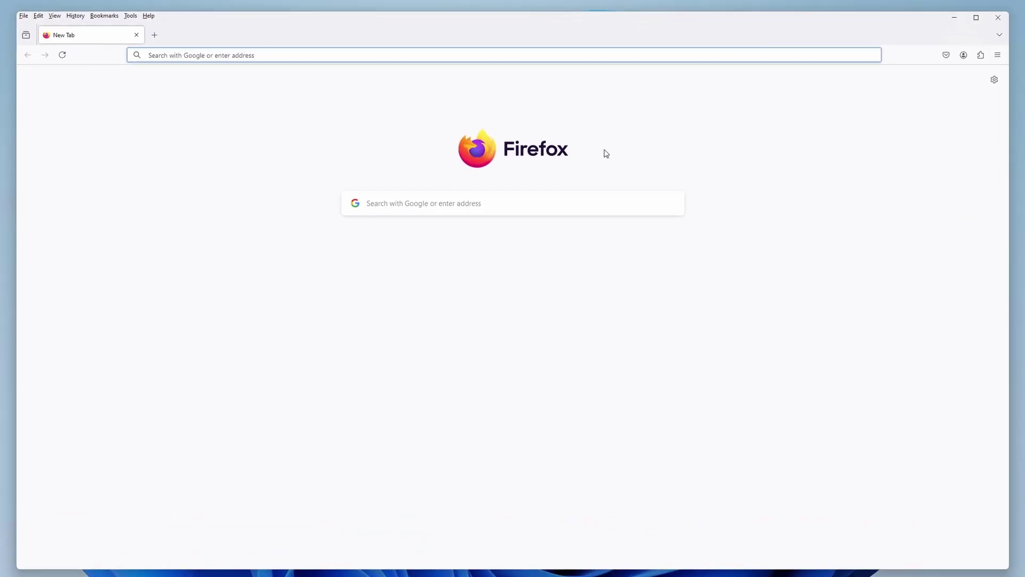
pyautogui.write('ultima')
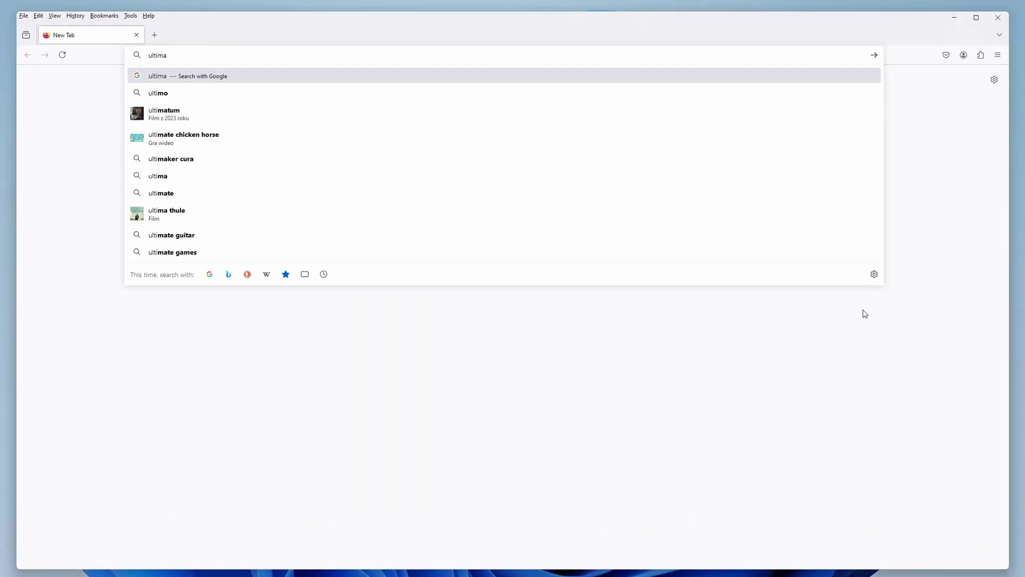
pyautogui.write('te vocal remover')
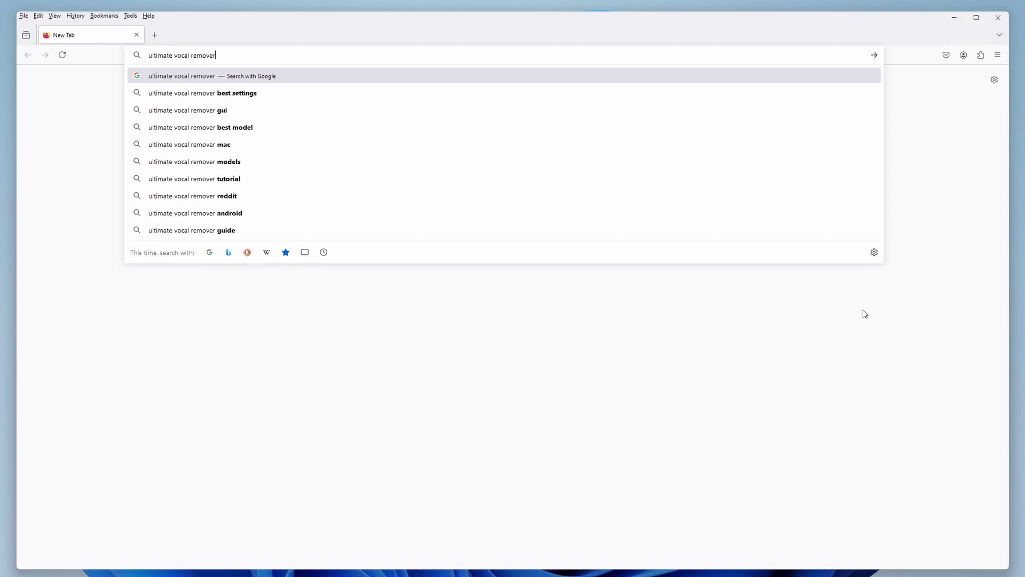
pyautogui.press('Return')
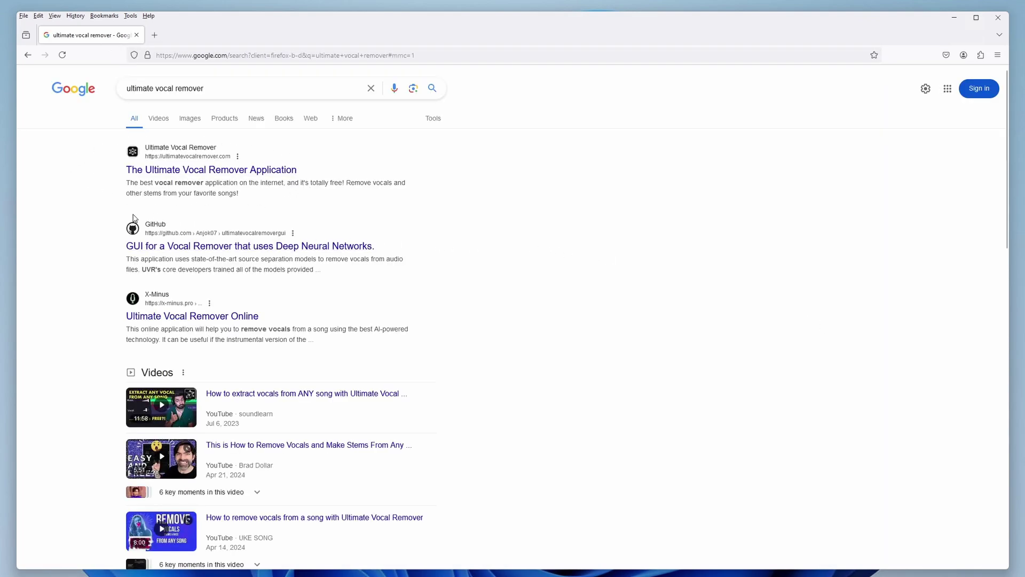
# - Open the official UVR site and GitHub results in new tabs, keeping only the ultimatevocalremovergui repository
pyautogui.middleClick(214, 170)
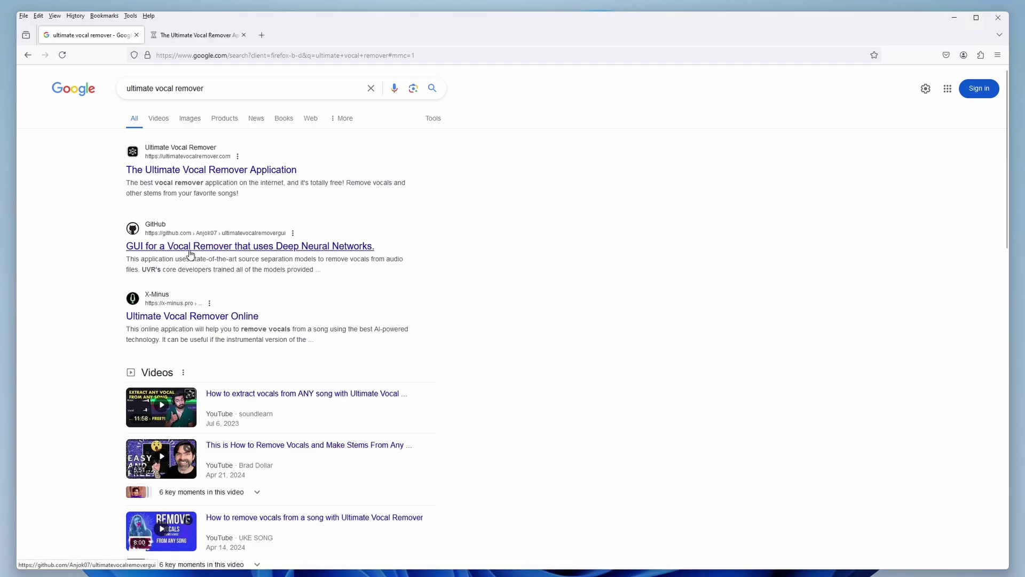
pyautogui.middleClick(180, 247)
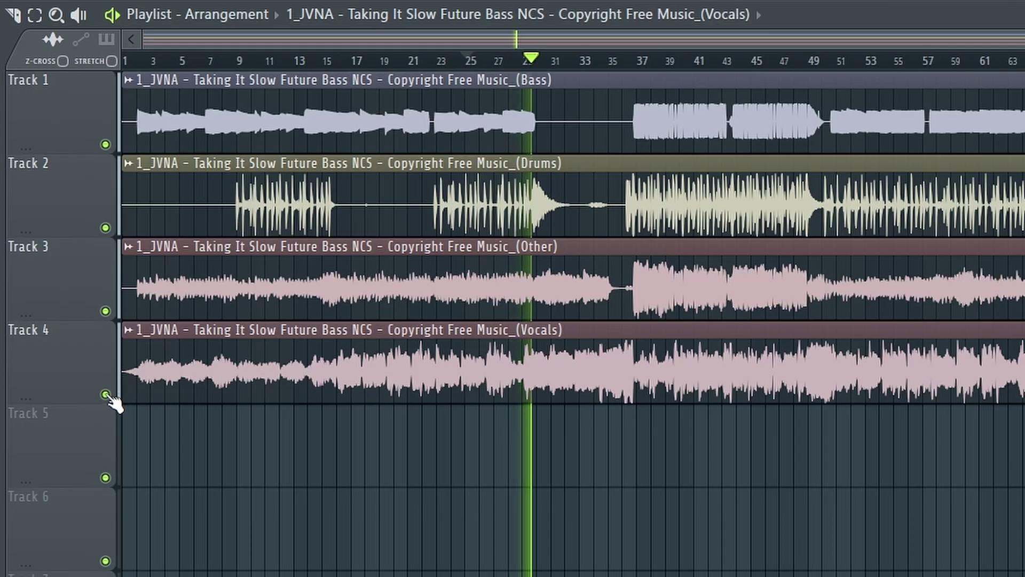
pyautogui.rightClick(106, 394)
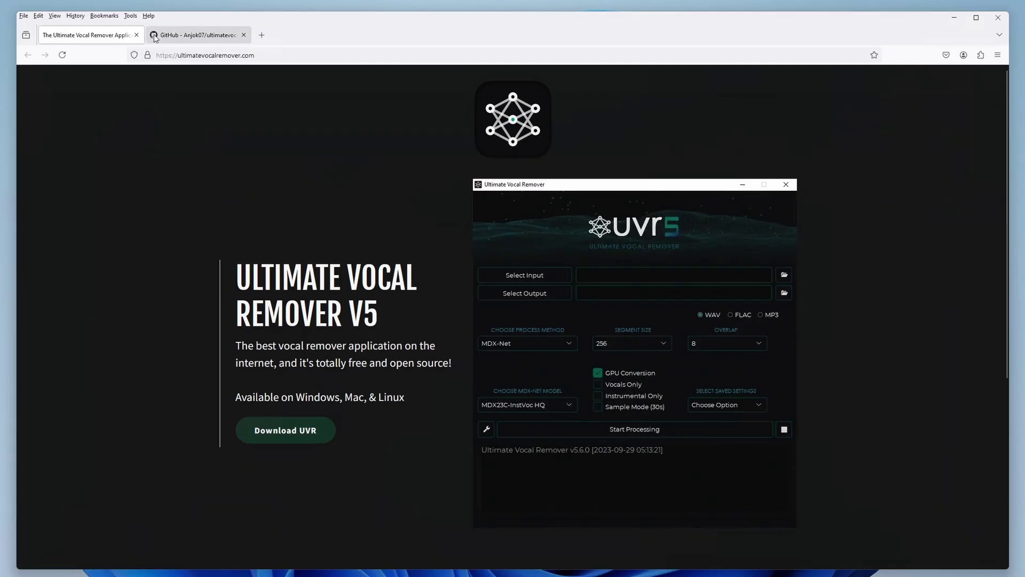
pyautogui.click(155, 36)
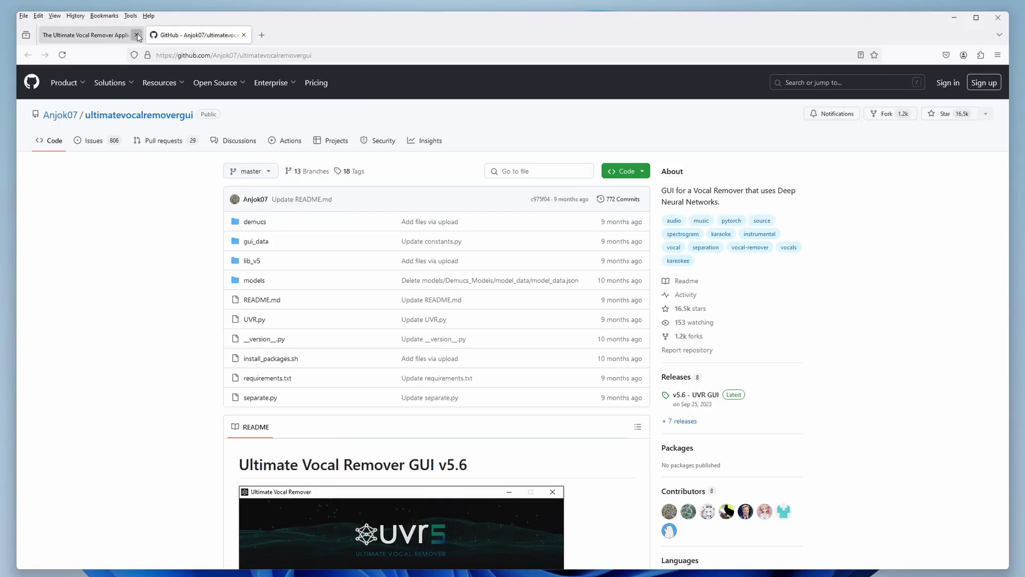
pyautogui.click(137, 35)
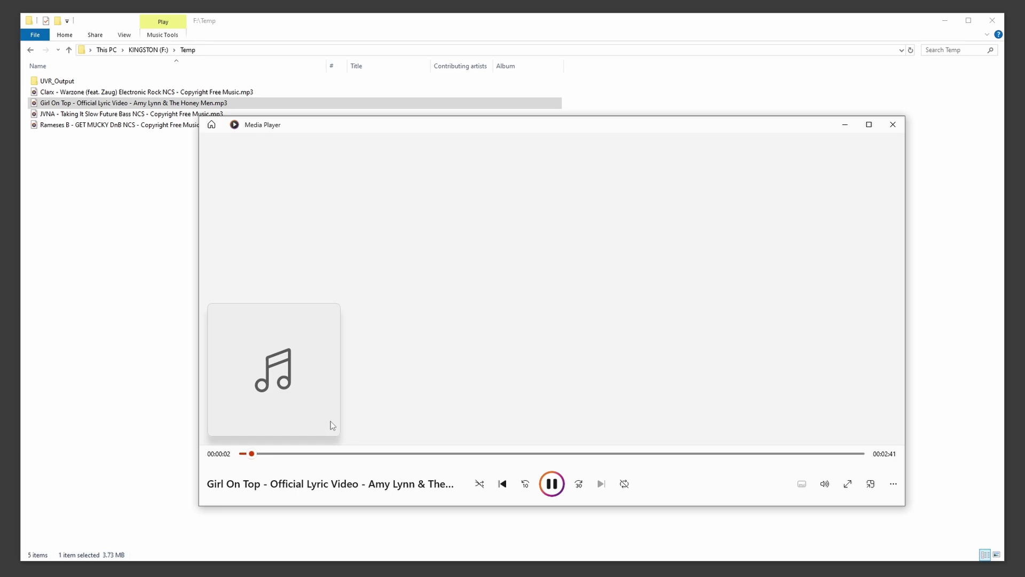
pyautogui.click(320, 454)
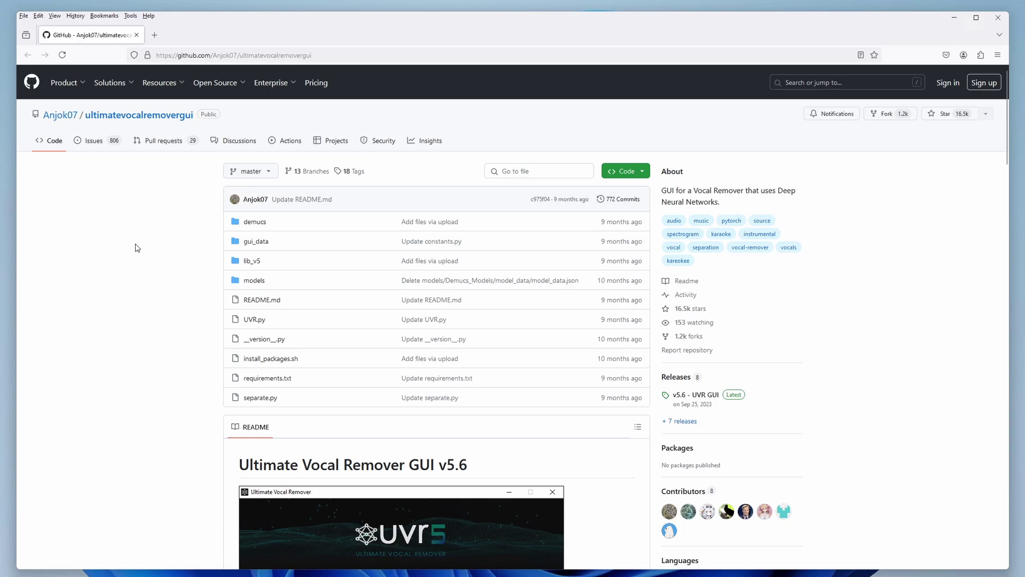
# - Scroll the repository page past the UVR screenshot to the README's About and Installation sections
pyautogui.scroll(-5, 137, 247)
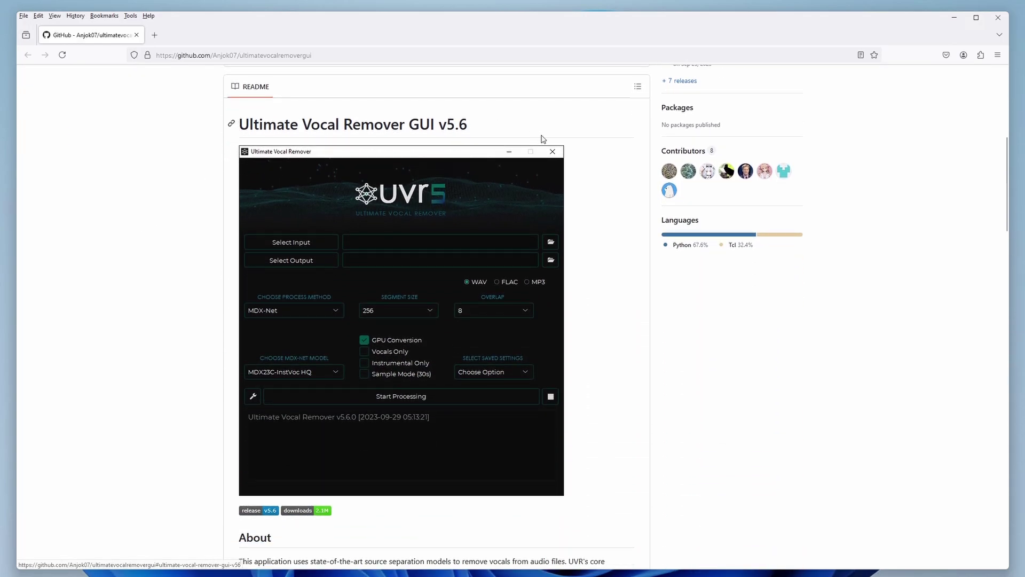
pyautogui.scroll(-6, 406, 230)
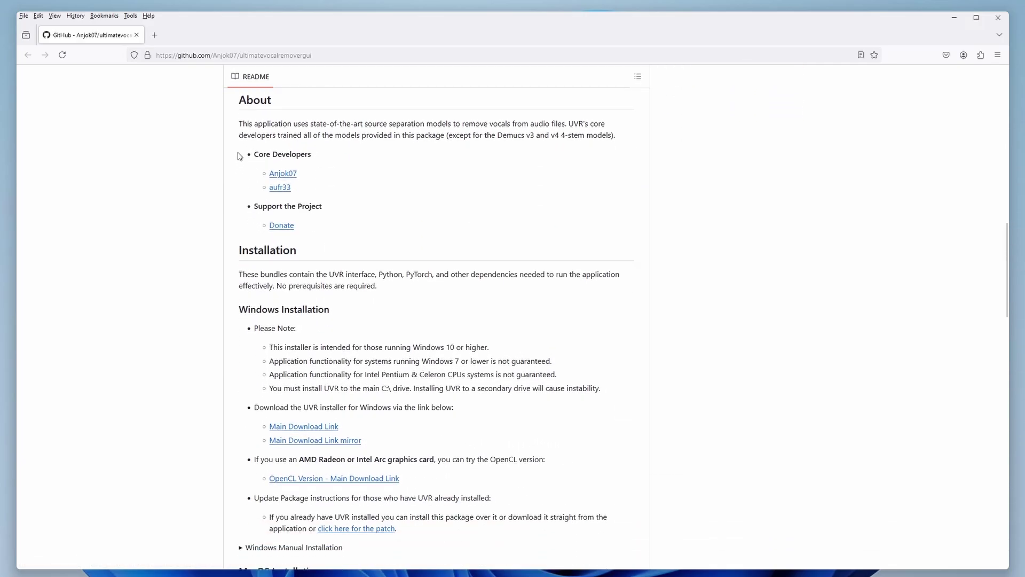
# - Highlight the GPU notes: RTX 1060 6GB minimum and 8GB V-RAM recommended
pyautogui.moveTo(238, 156); pyautogui.dragTo(344, 238)
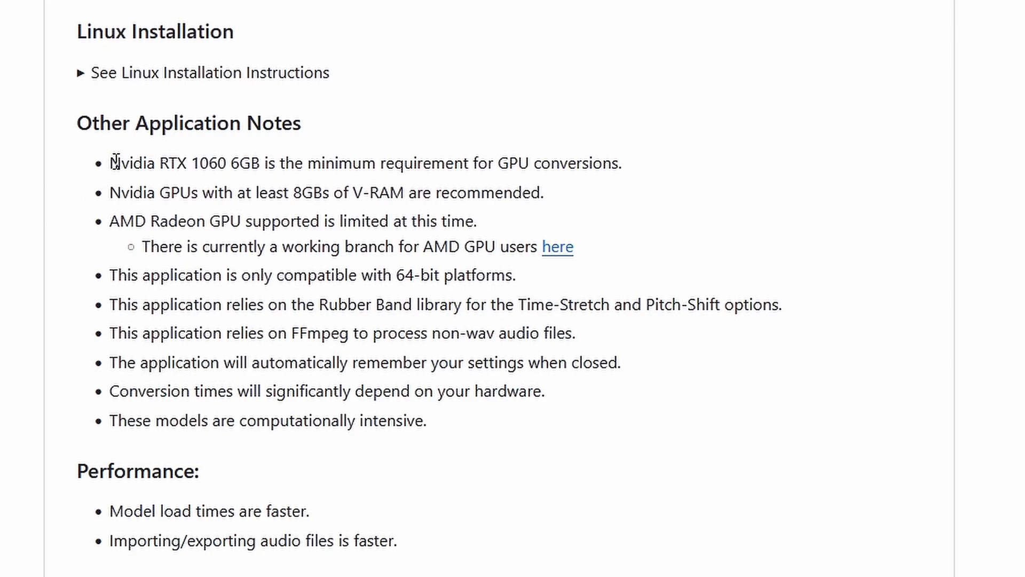
pyautogui.moveTo(112, 163); pyautogui.dragTo(677, 155)
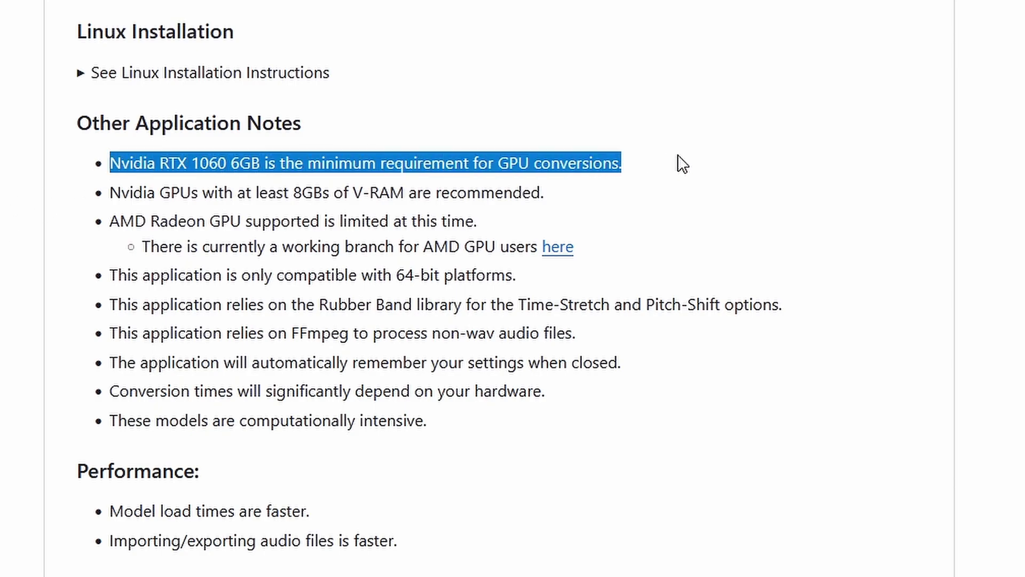
pyautogui.click(678, 155)
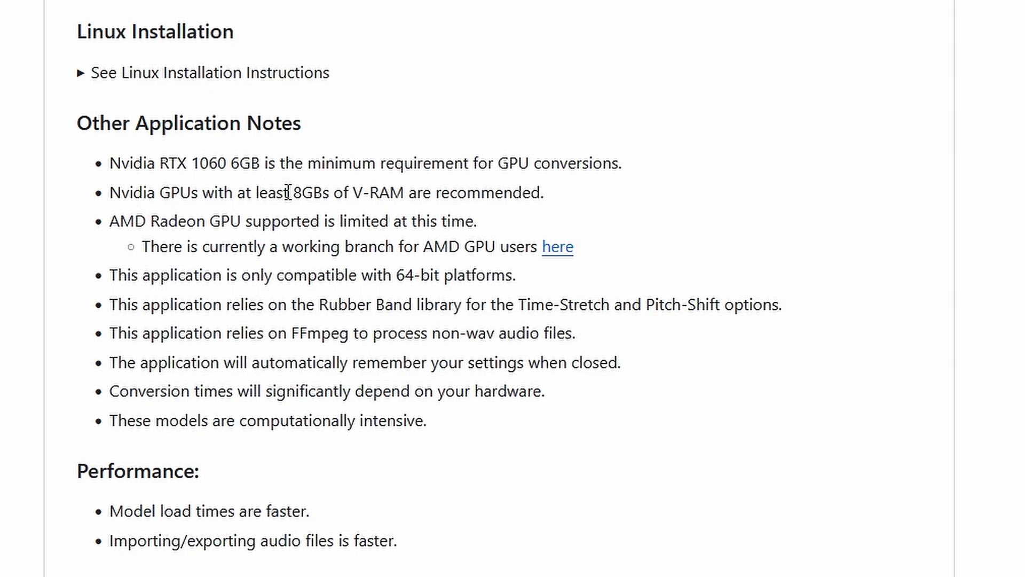
pyautogui.moveTo(290, 193); pyautogui.dragTo(408, 192)
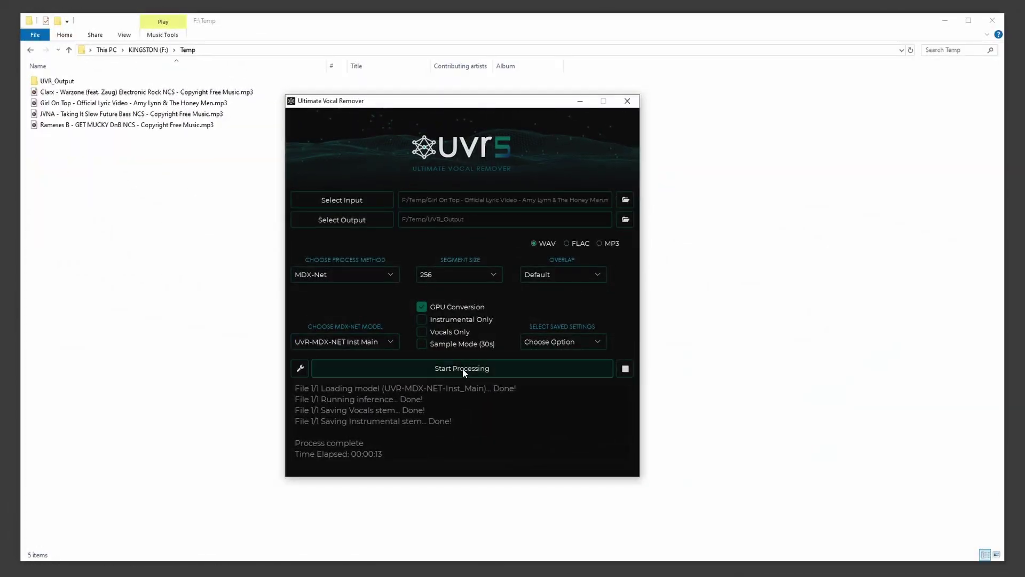
pyautogui.click(411, 364)
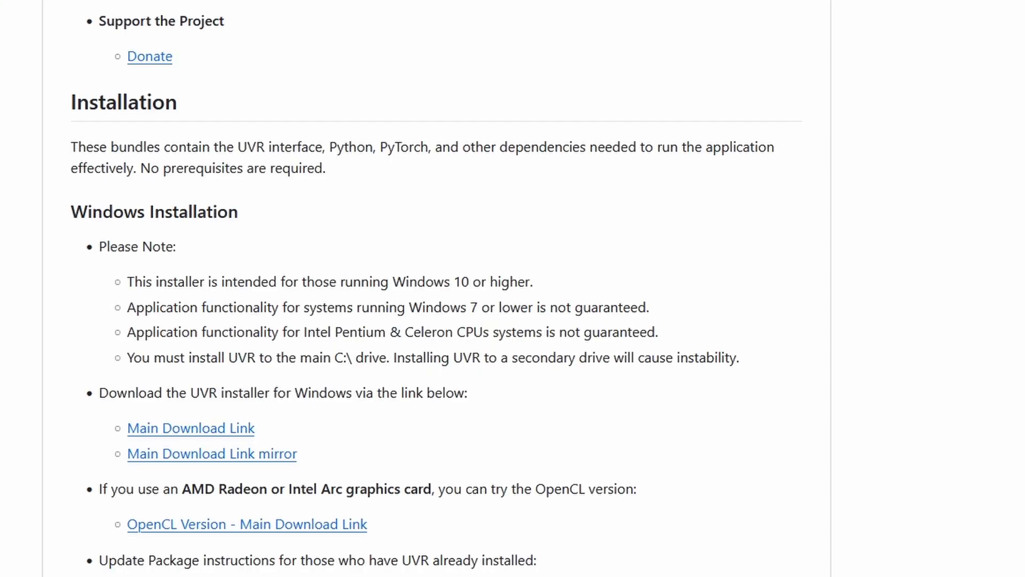
# - Highlight the README's AMD Radeon GPU limitation note
pyautogui.scroll(-3, 427, 289)
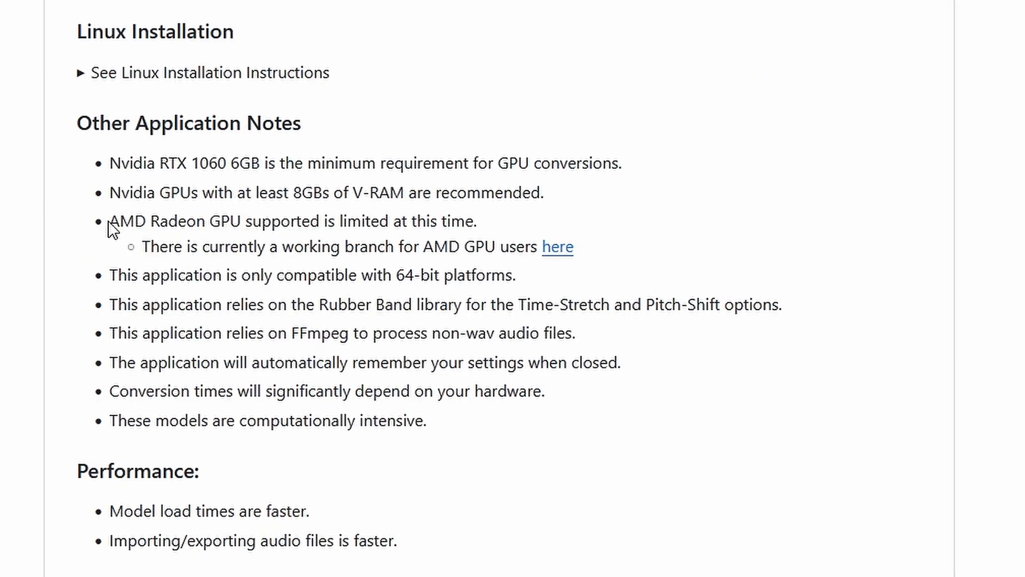
pyautogui.moveTo(111, 220); pyautogui.dragTo(490, 222)
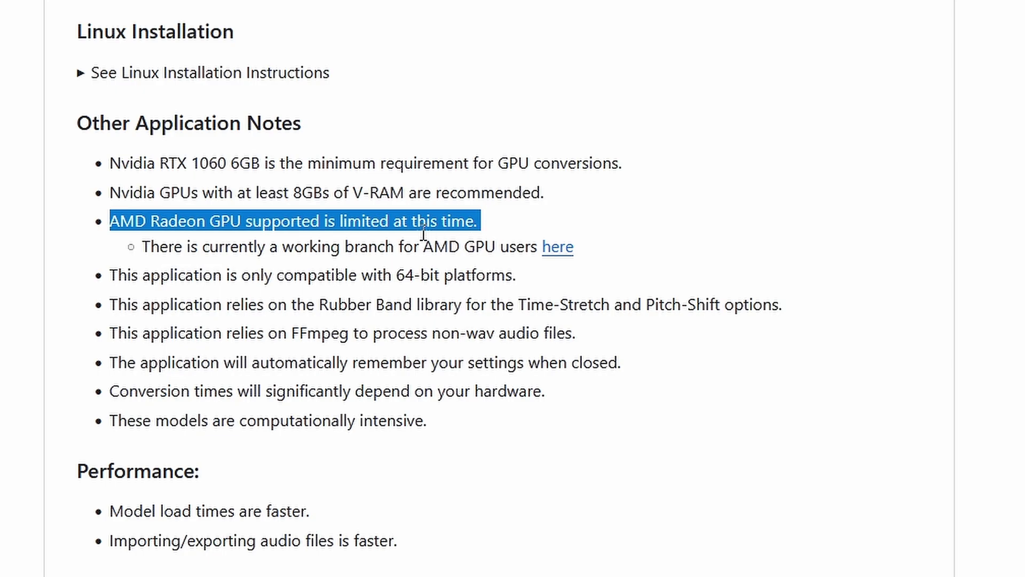
pyautogui.click(506, 244)
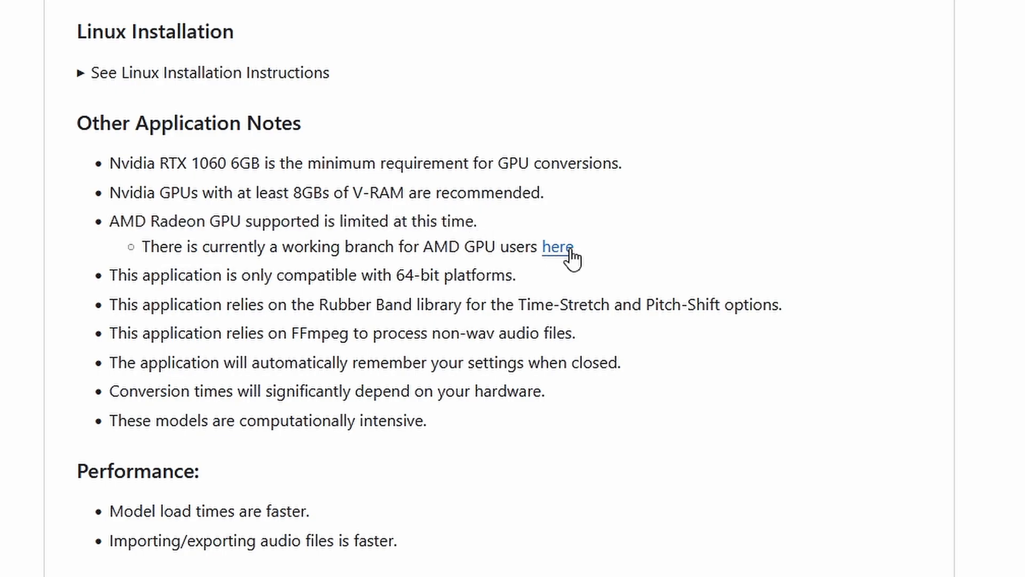
pyautogui.scroll(8, 69, 224)
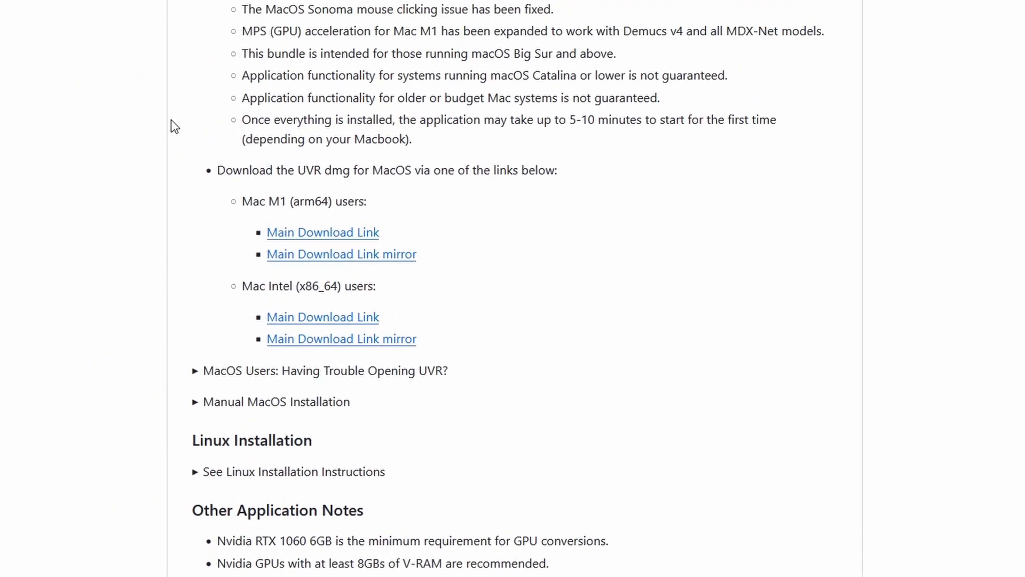
pyautogui.scroll(1, 182, 90)
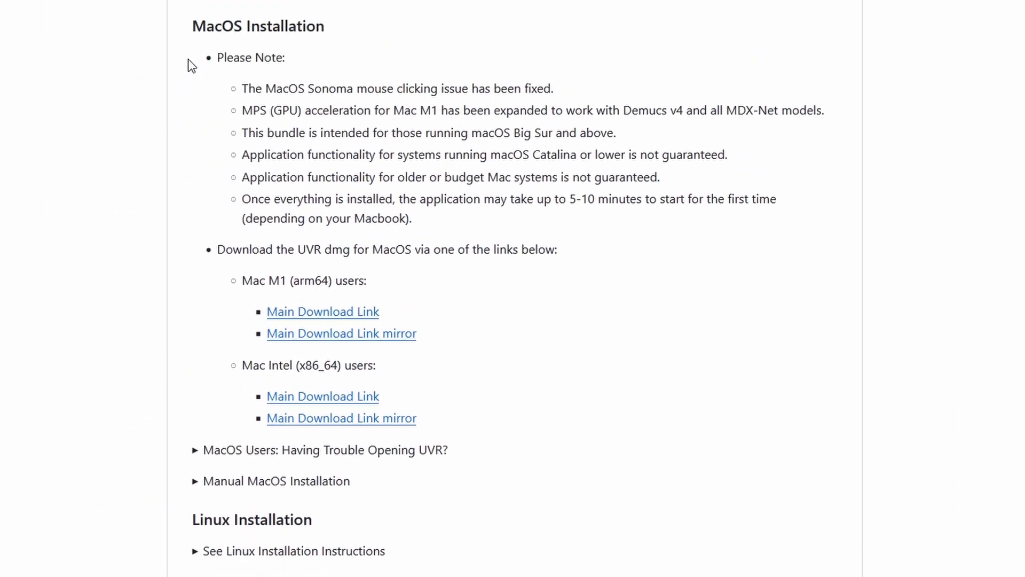
# - Highlight the MacOS and Linux Installation headings, then return to the Windows installation instructions
pyautogui.moveTo(361, 30); pyautogui.dragTo(348, 29)
pyautogui.click(37, 34)
pyautogui.moveTo(196, 25); pyautogui.dragTo(378, 34)
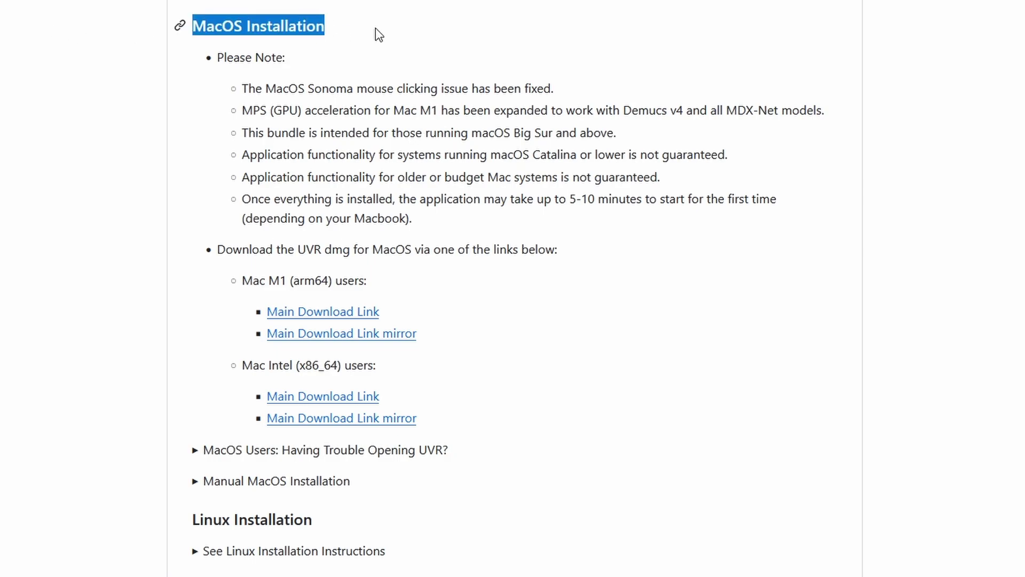
pyautogui.moveTo(195, 519); pyautogui.dragTo(361, 531)
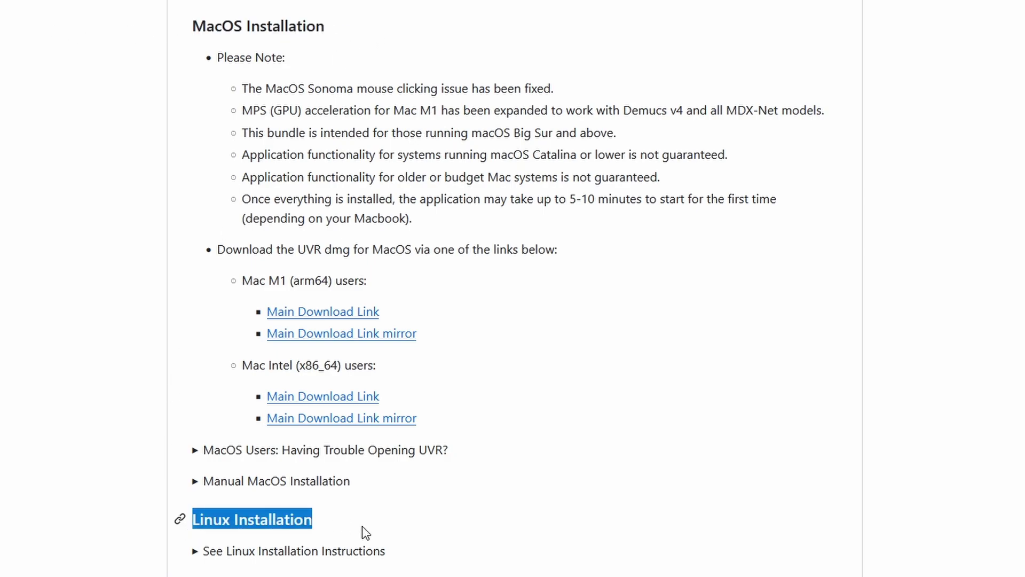
pyautogui.click(354, 556)
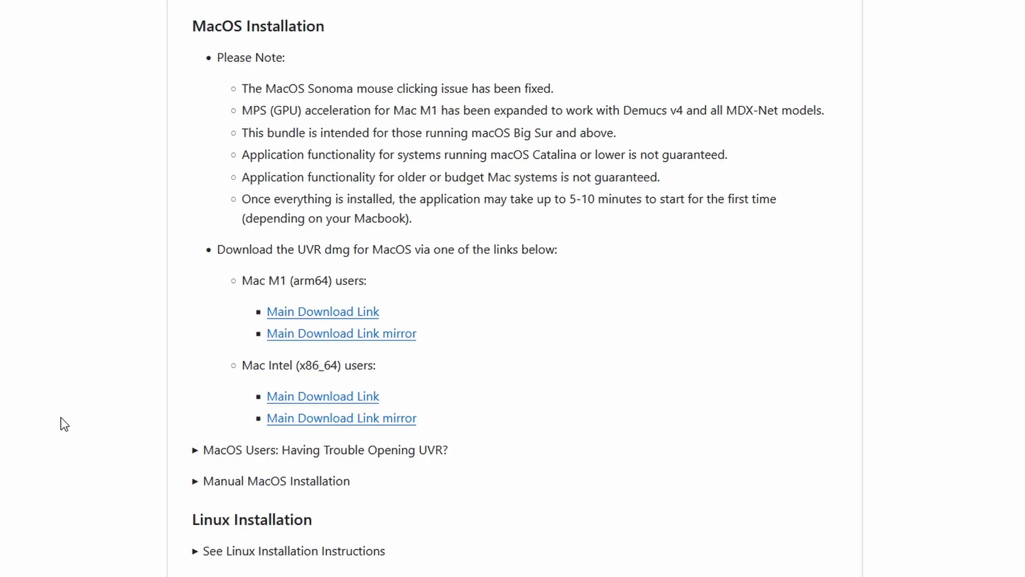
pyautogui.scroll(3, 190, 265)
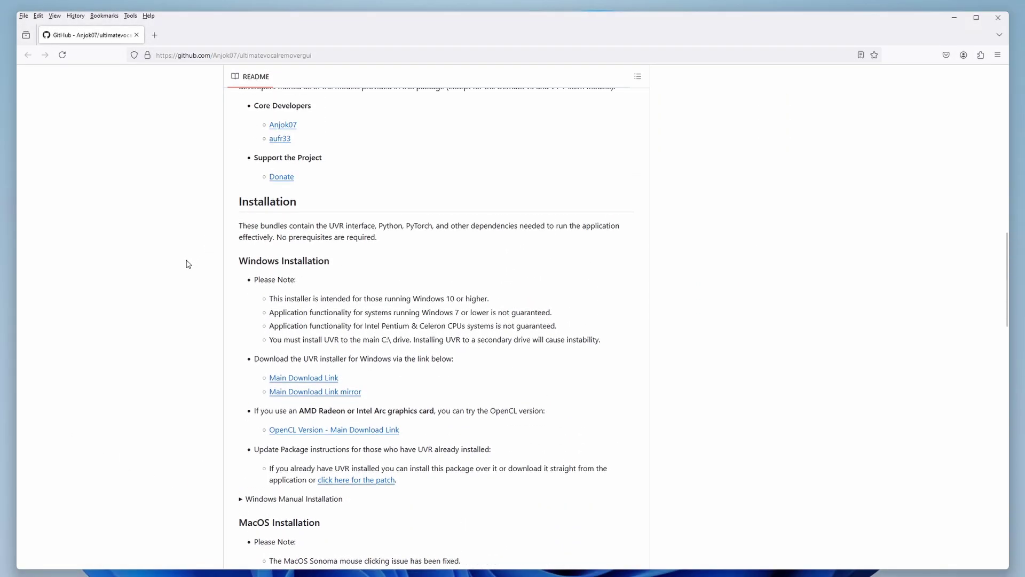
# - Download UVR_v5.6.0_setup.exe through the Windows Installation Main Download Link
pyautogui.scroll(-2, 190, 265)
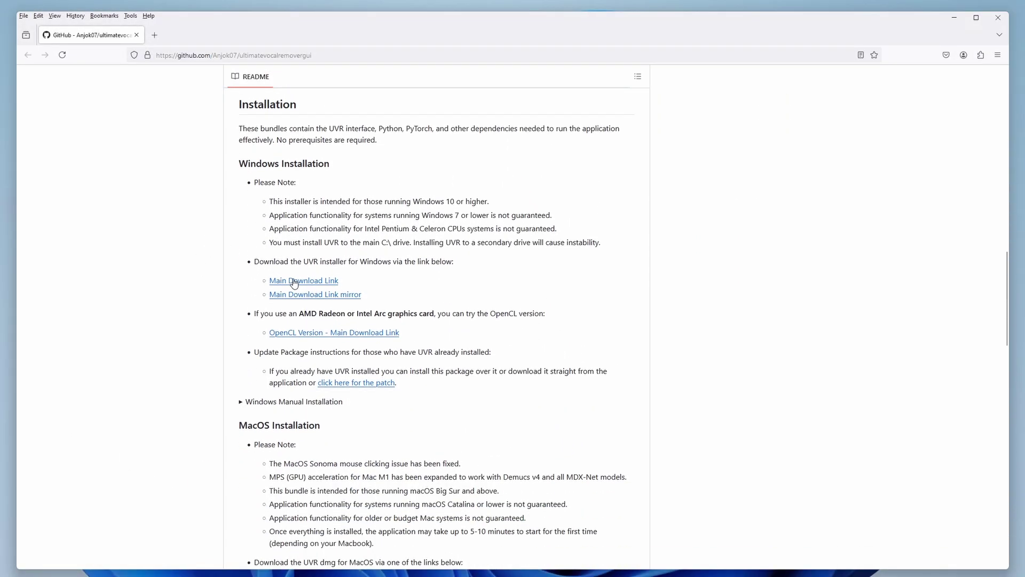
pyautogui.click(295, 281)
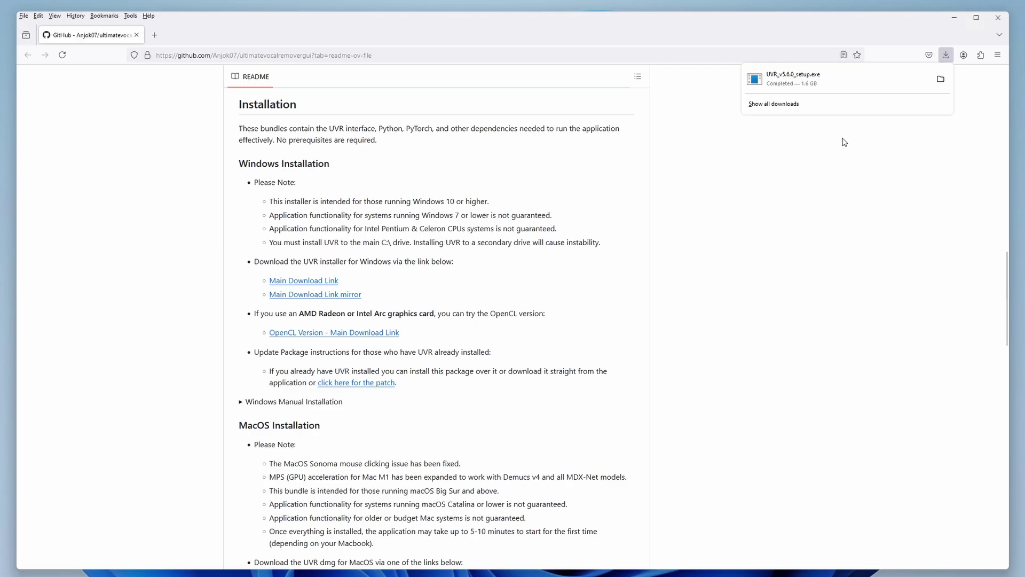
# - Run UVR_v5.6.0_setup, accept the license and defaults with desktop shortcut, install, and launch UVR 5.6.0
pyautogui.click(941, 80)
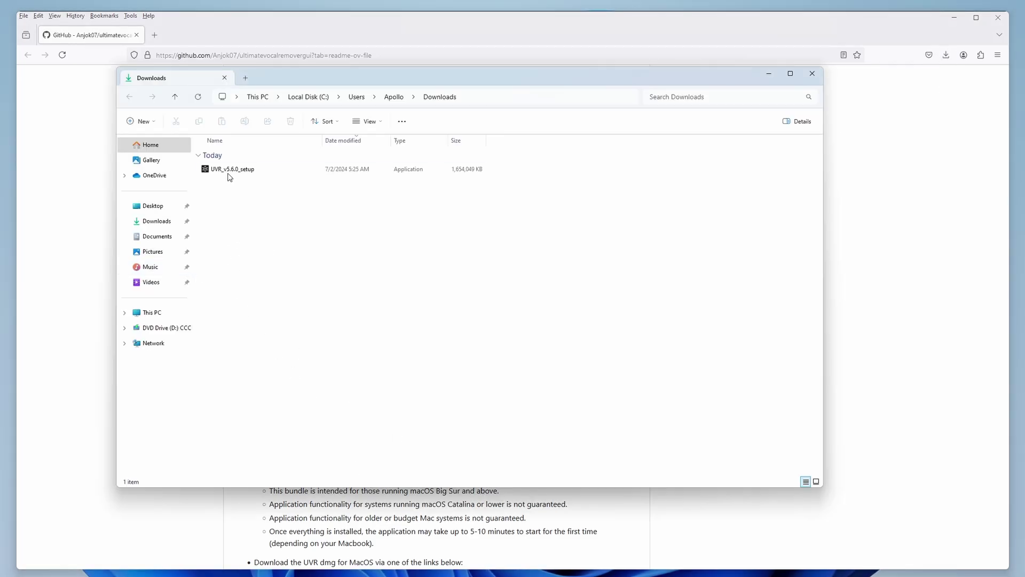
pyautogui.doubleClick(230, 170)
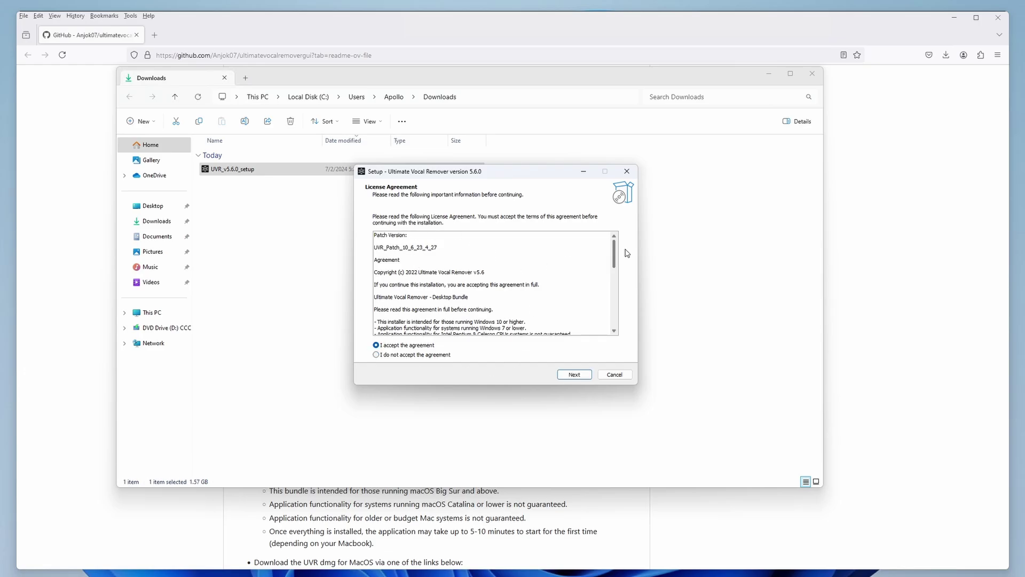
pyautogui.scroll(-1, 616, 275)
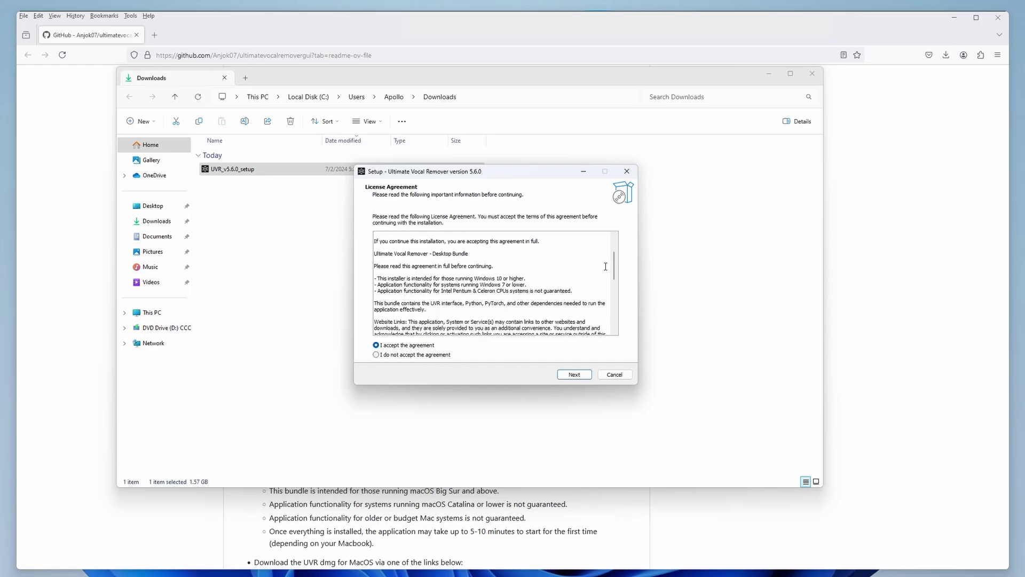
pyautogui.click(574, 374)
pyautogui.click(574, 375)
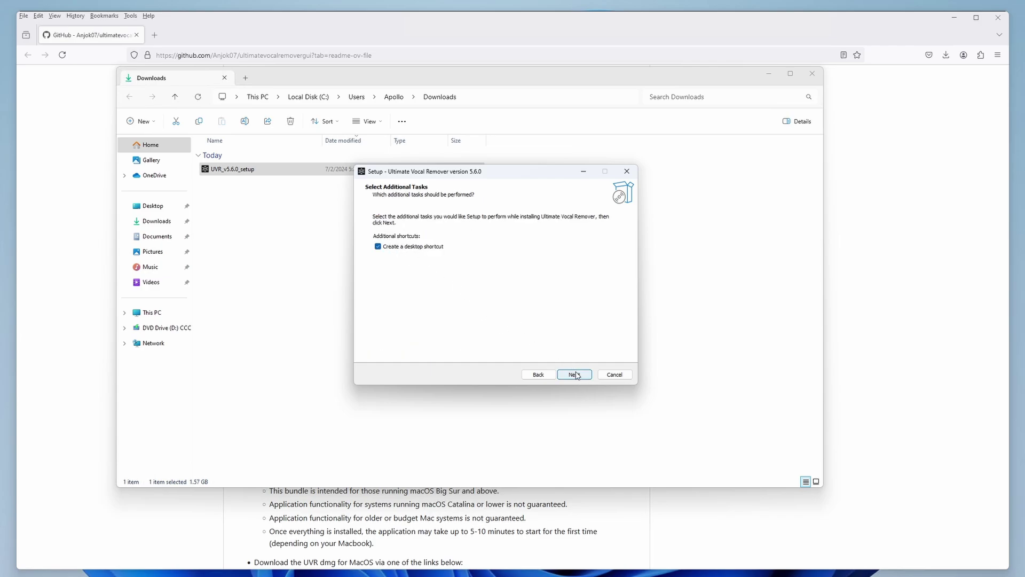
pyautogui.click(575, 375)
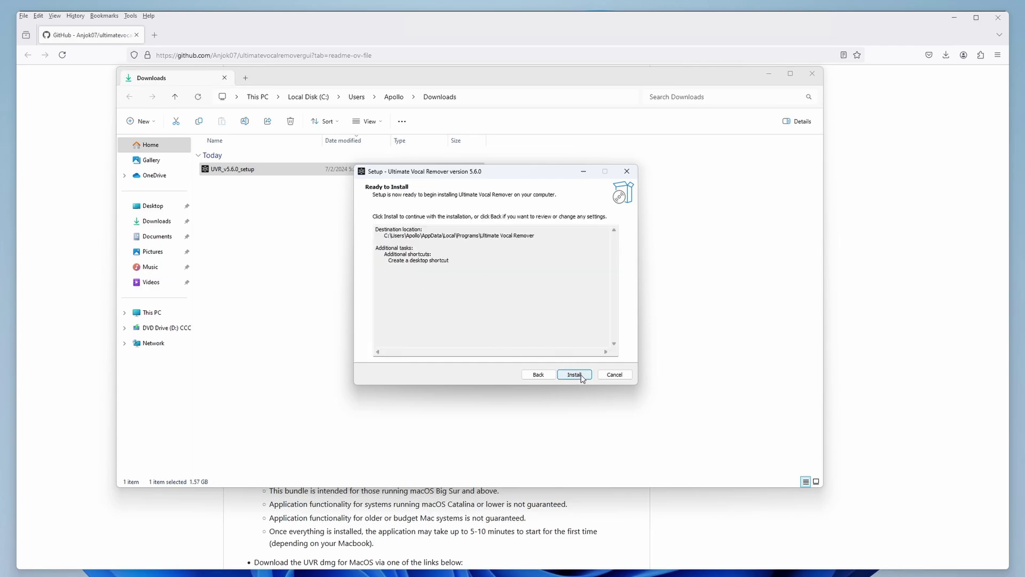
pyautogui.click(575, 375)
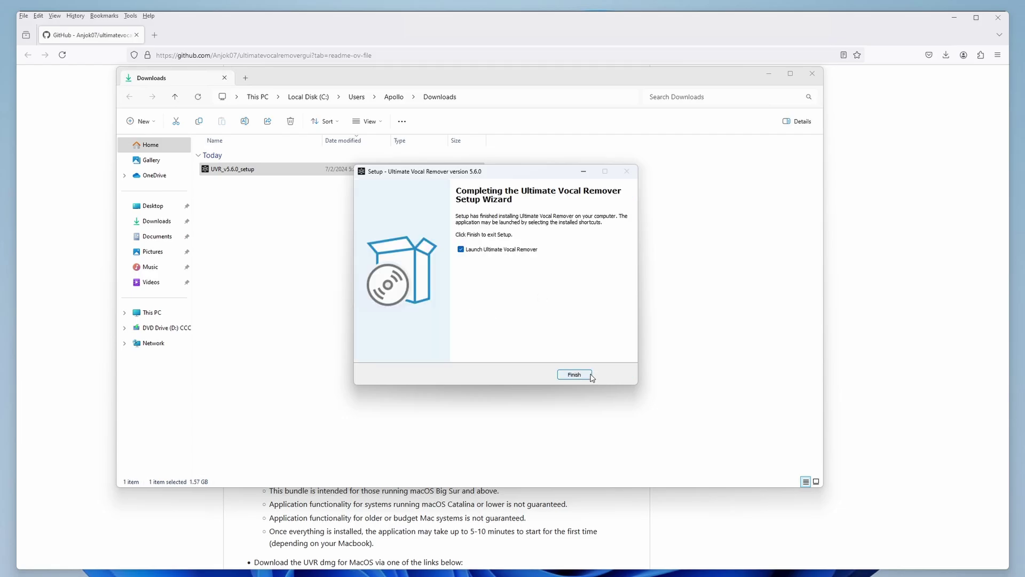
pyautogui.click(587, 375)
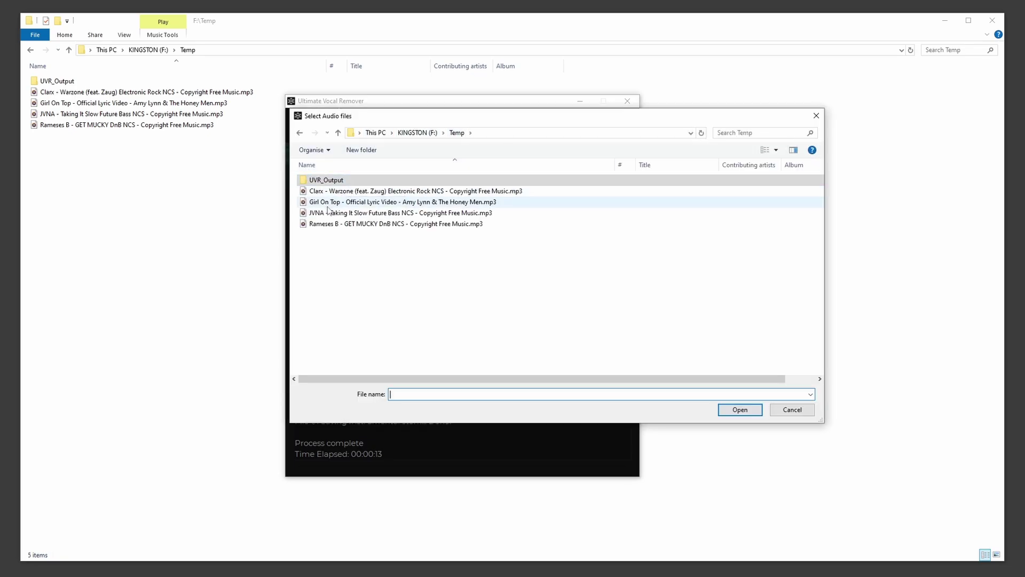
# - Load the Girl On Top MP3 and start separating it with the UVR-MDX-NET Inst Main model
pyautogui.doubleClick(327, 203)
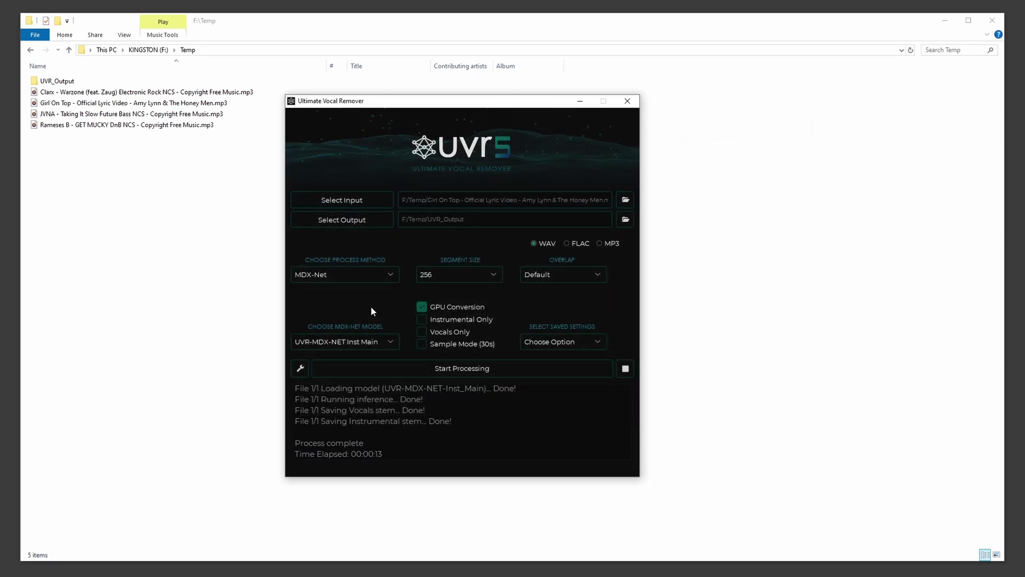
pyautogui.click(469, 368)
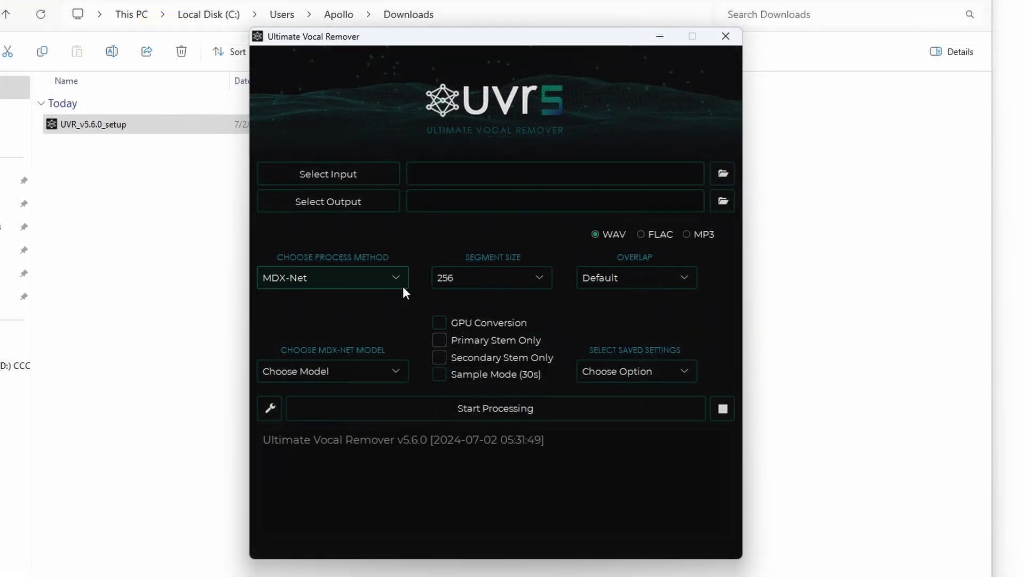
# - Switch the process method from MDX-Net to Demucs with the v4 | htdemucs model
pyautogui.click(399, 278)
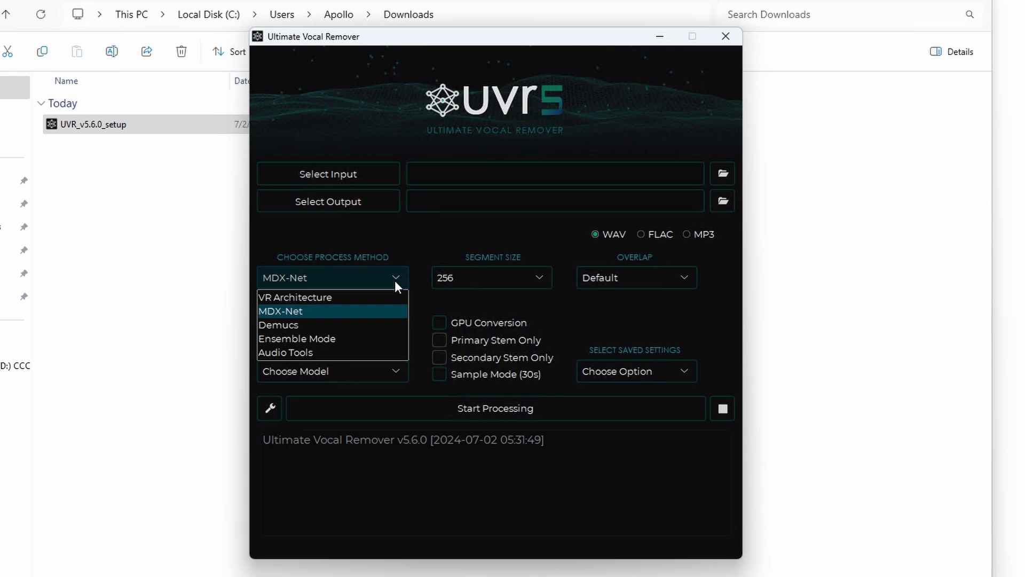
pyautogui.click(360, 312)
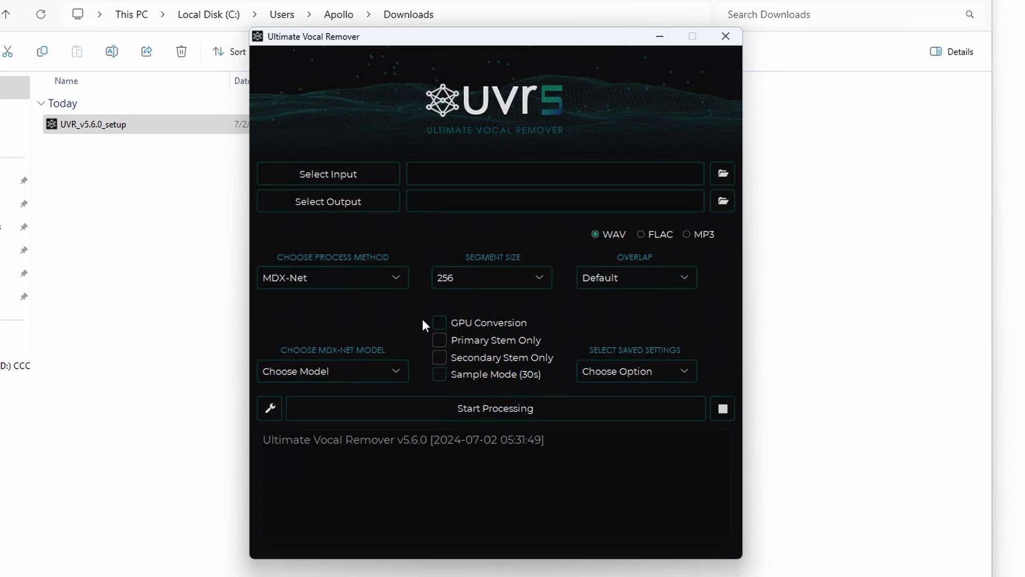
pyautogui.click(312, 269)
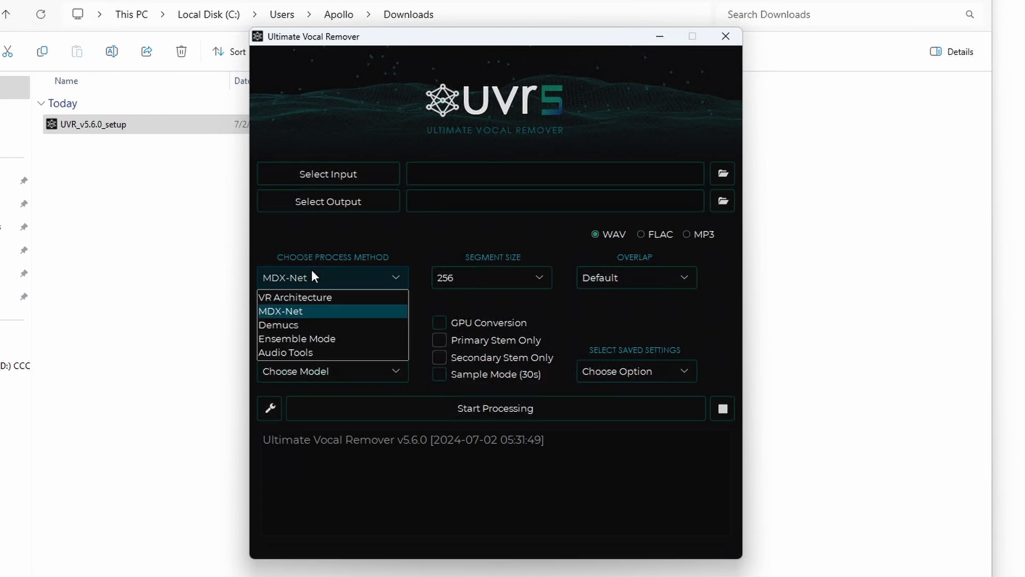
pyautogui.click(299, 326)
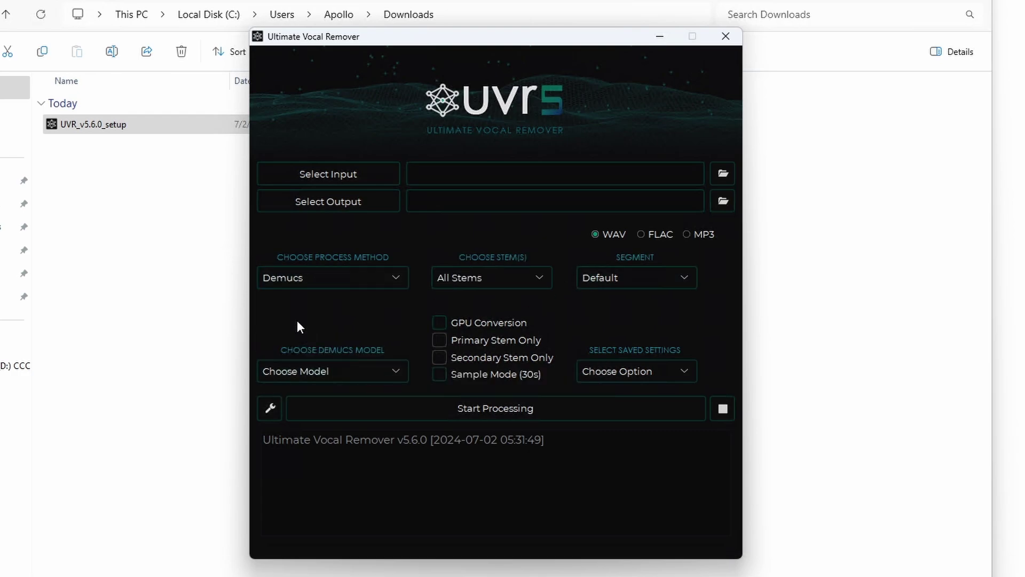
pyautogui.click(333, 372)
pyautogui.click(332, 390)
# - Keep All Stems selected, then change the process method to Ensemble Mode
pyautogui.click(539, 277)
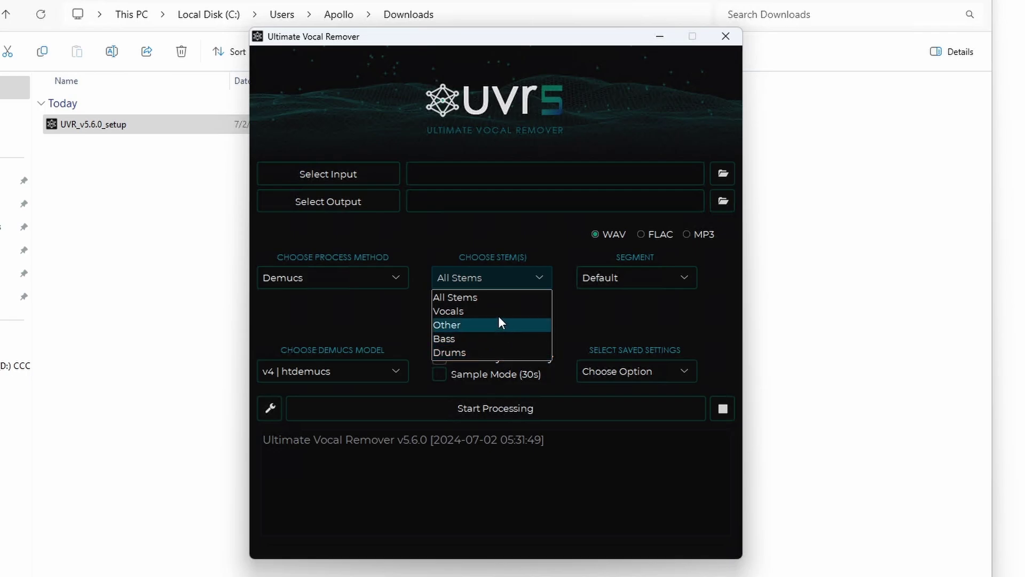
pyautogui.click(494, 297)
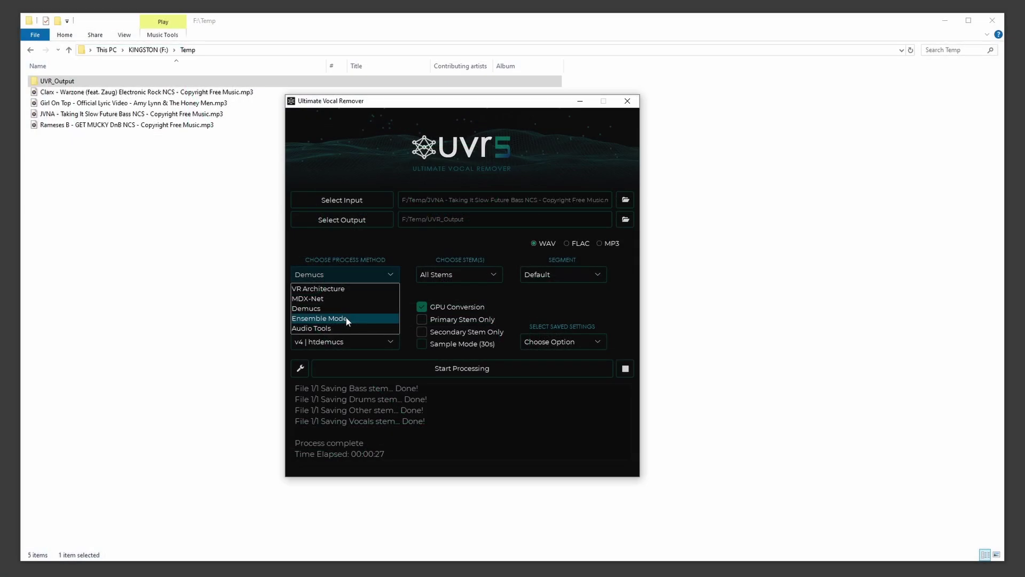
pyautogui.click(346, 318)
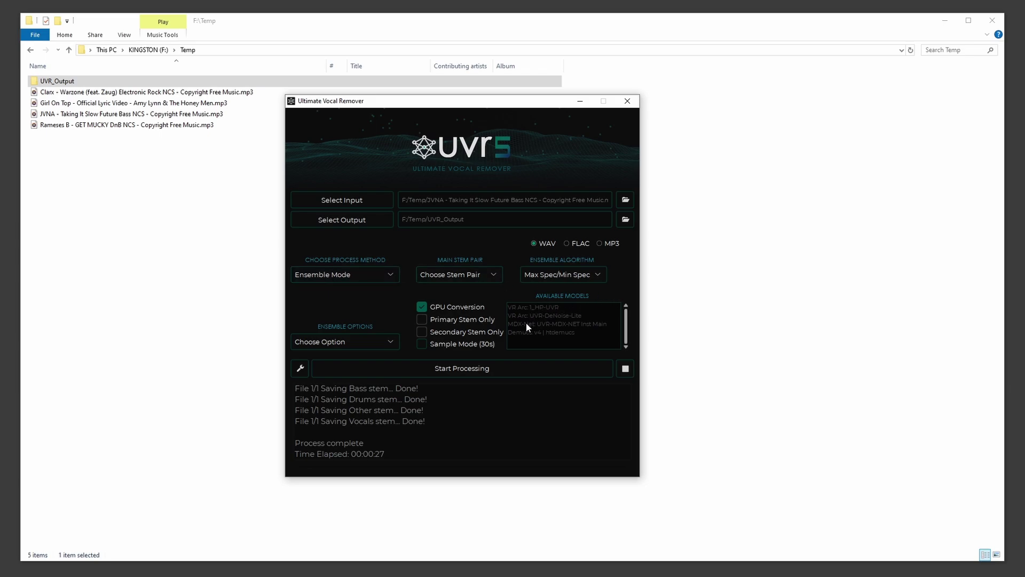
# - Choose Multi-stem Ensemble as the main stem pair, pick two available models, and leave GPU Conversion on
pyautogui.click(458, 274)
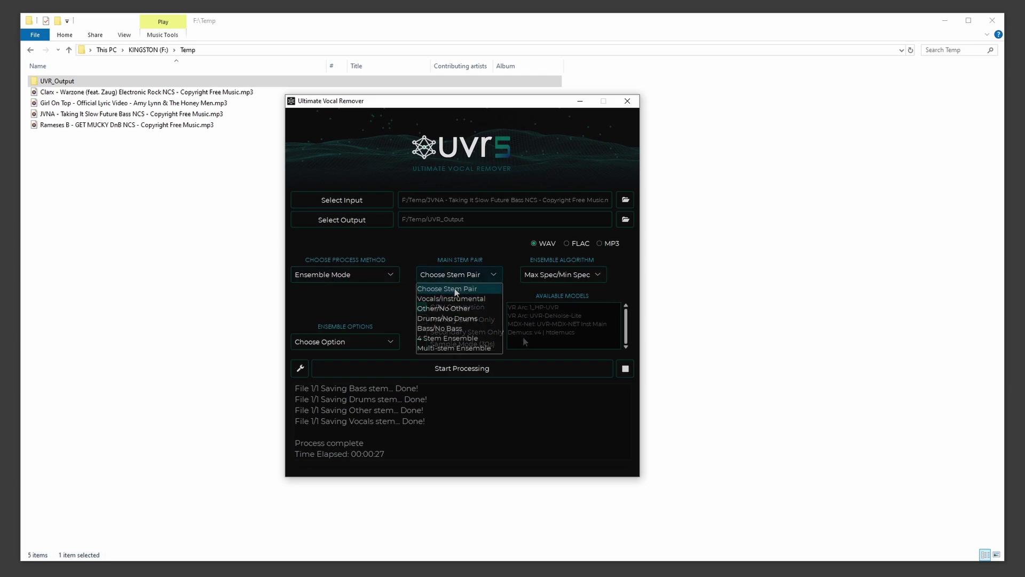
pyautogui.click(452, 348)
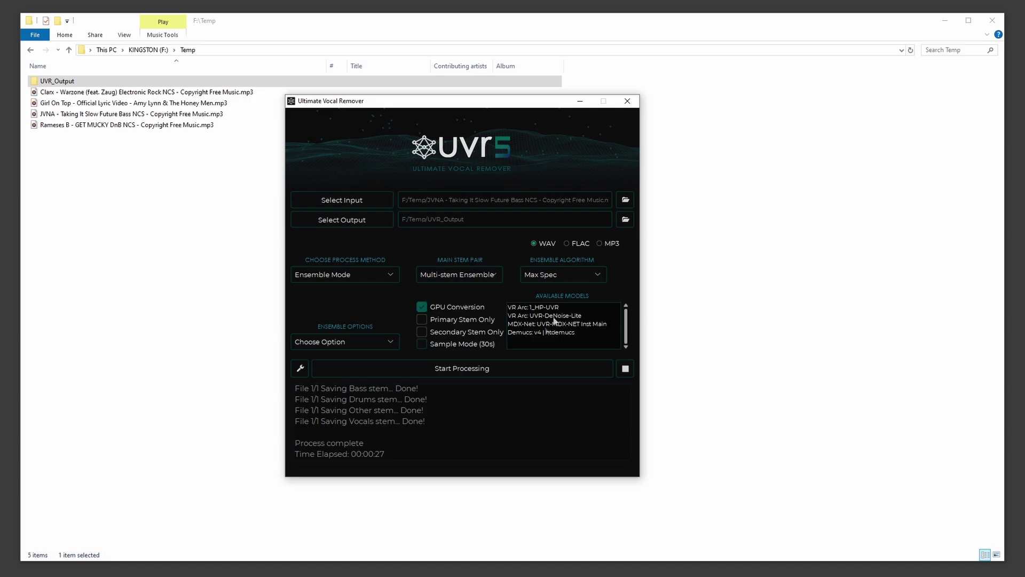
pyautogui.click(528, 324)
pyautogui.click(530, 331)
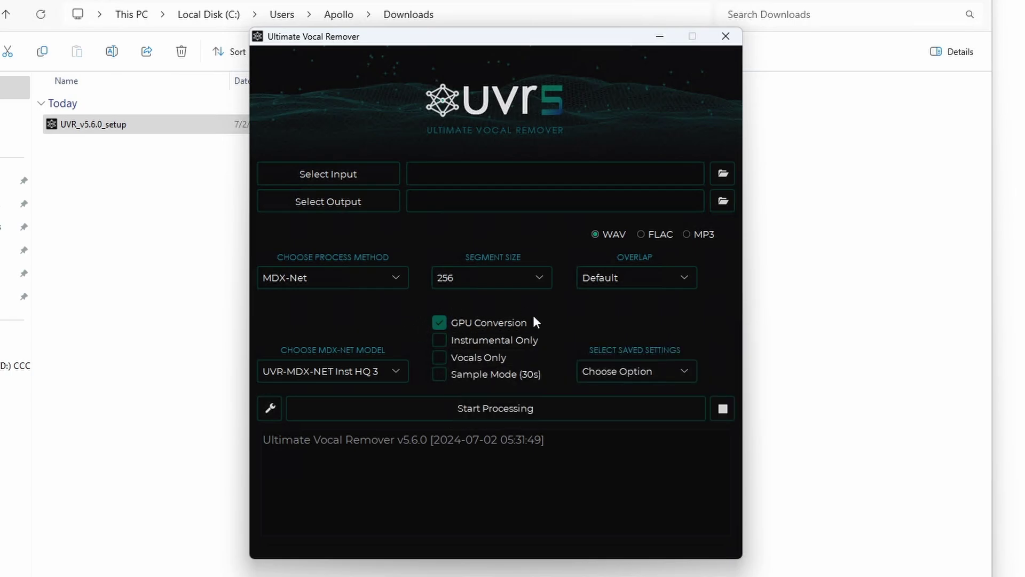
pyautogui.click(474, 324)
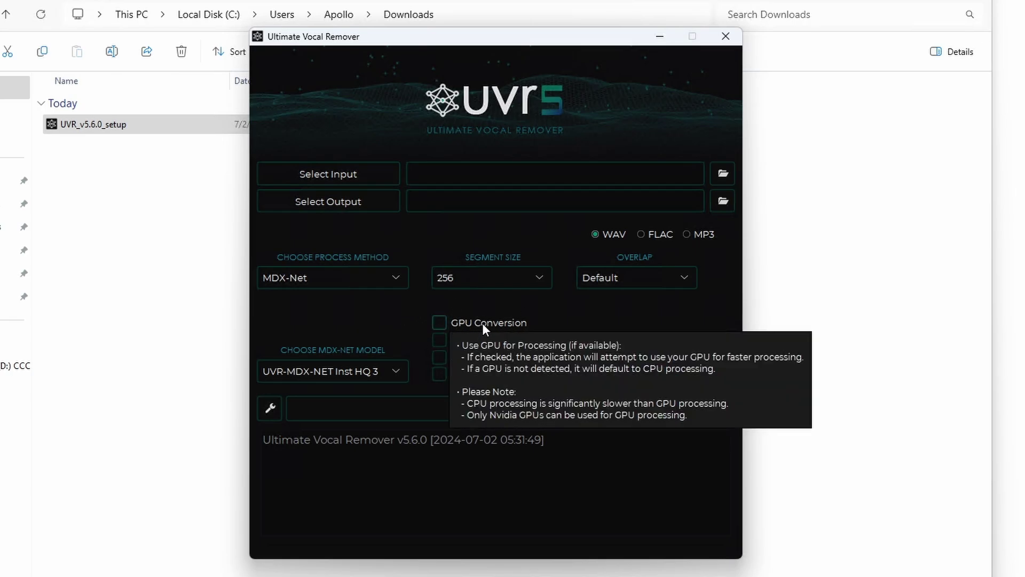
pyautogui.click(482, 322)
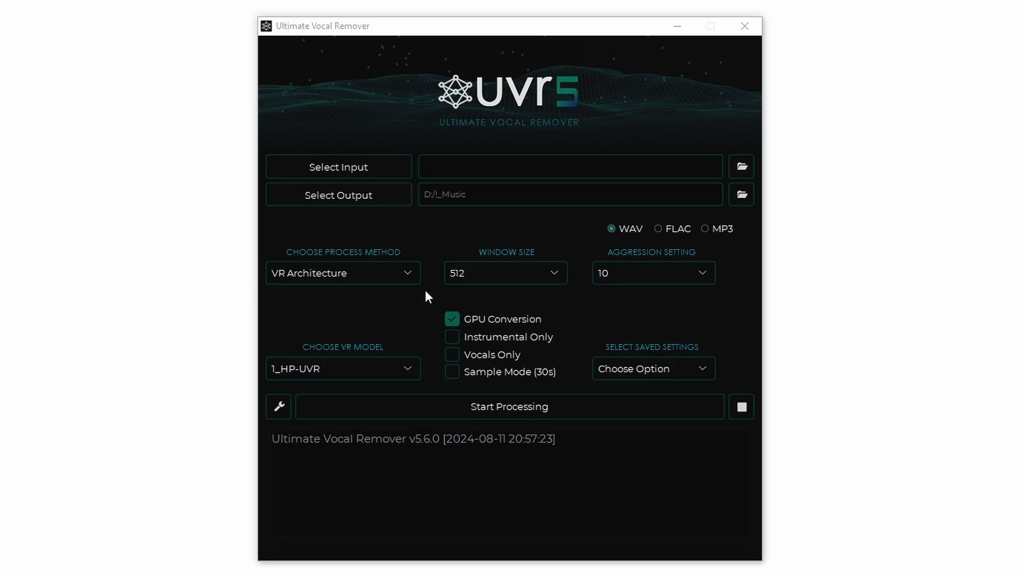
pyautogui.click(553, 274)
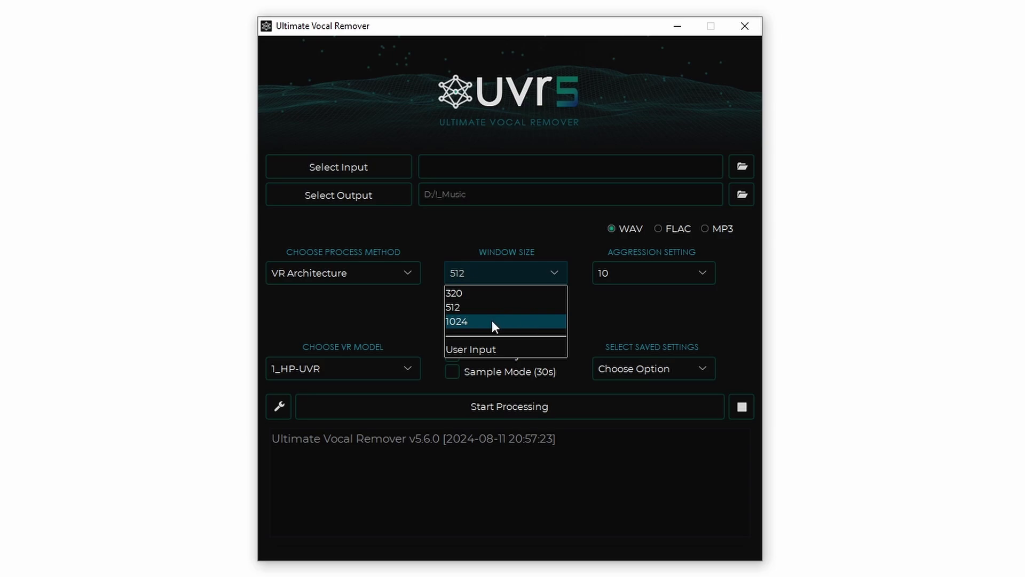
pyautogui.click(460, 307)
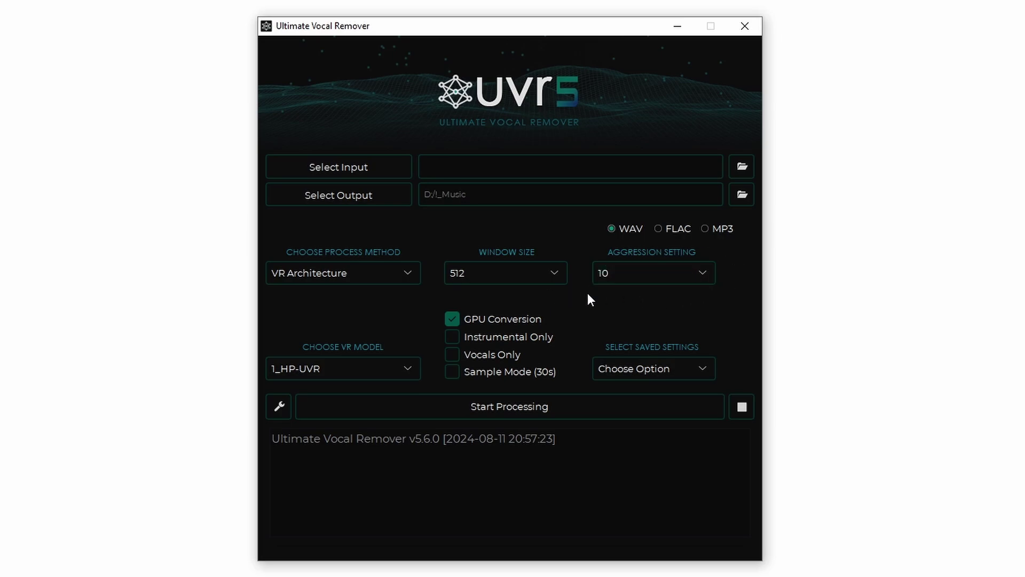
pyautogui.click(710, 270)
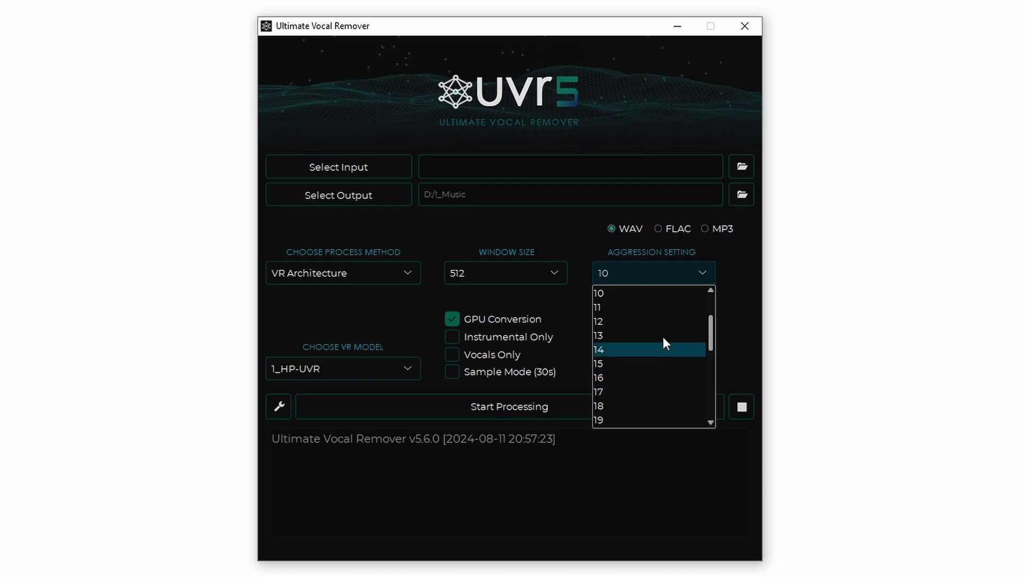
pyautogui.scroll(-10, 660, 332)
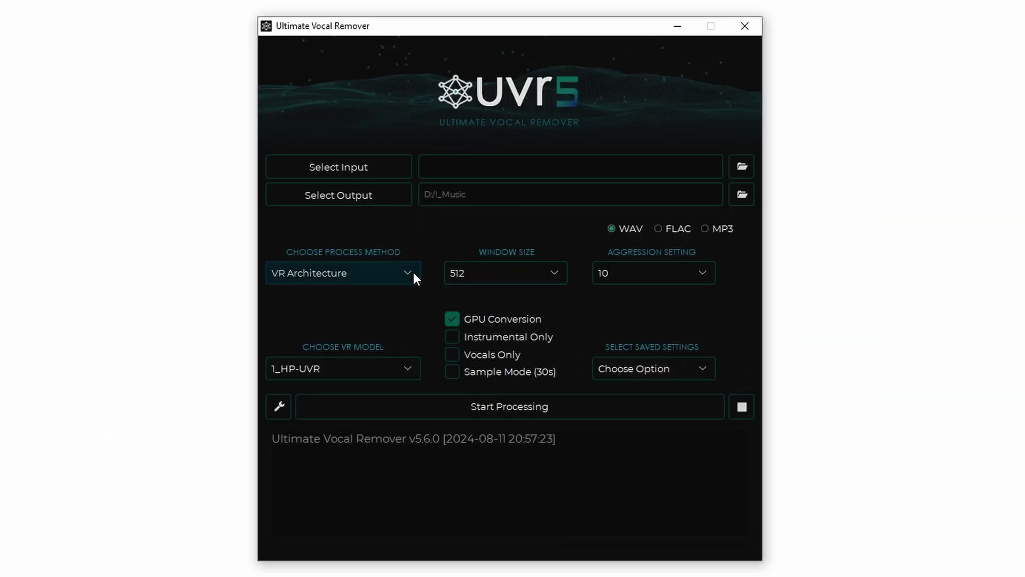
# - Change the process method to MDX-Net, confirming segment size 256 and overlap Default
pyautogui.click(413, 271)
pyautogui.click(332, 307)
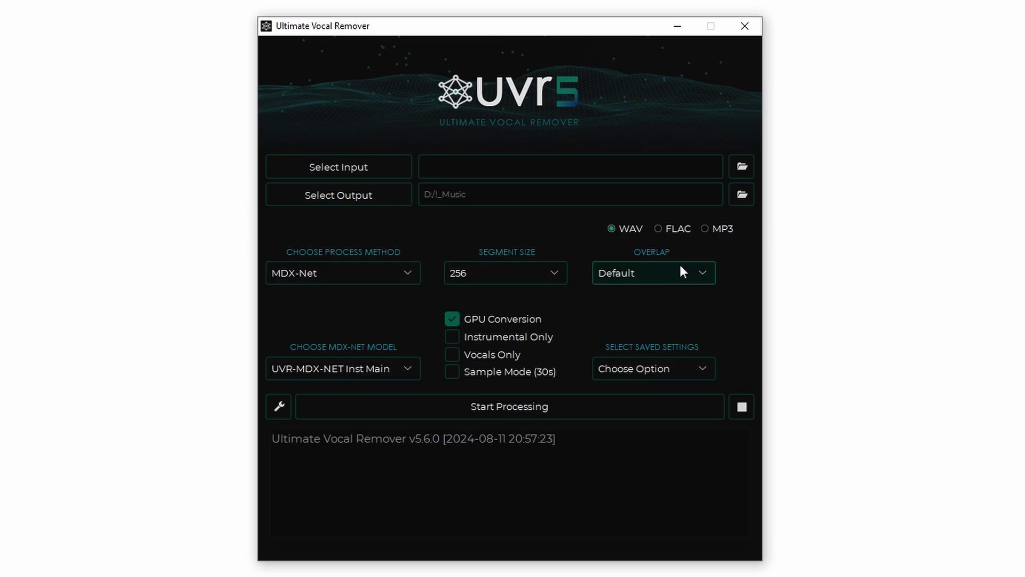
pyautogui.click(555, 273)
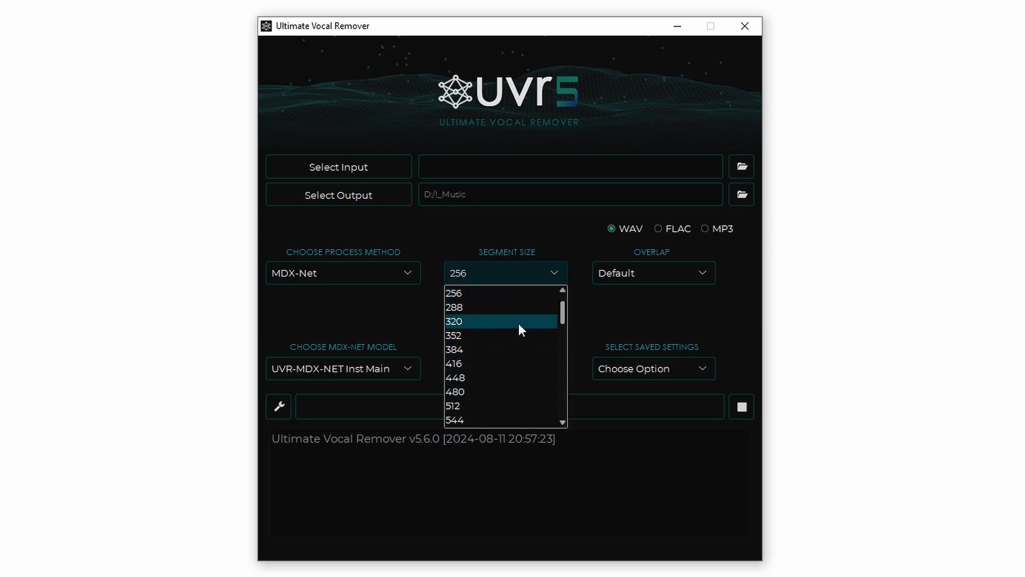
pyautogui.scroll(-20, 517, 326)
pyautogui.scroll(-8, 519, 359)
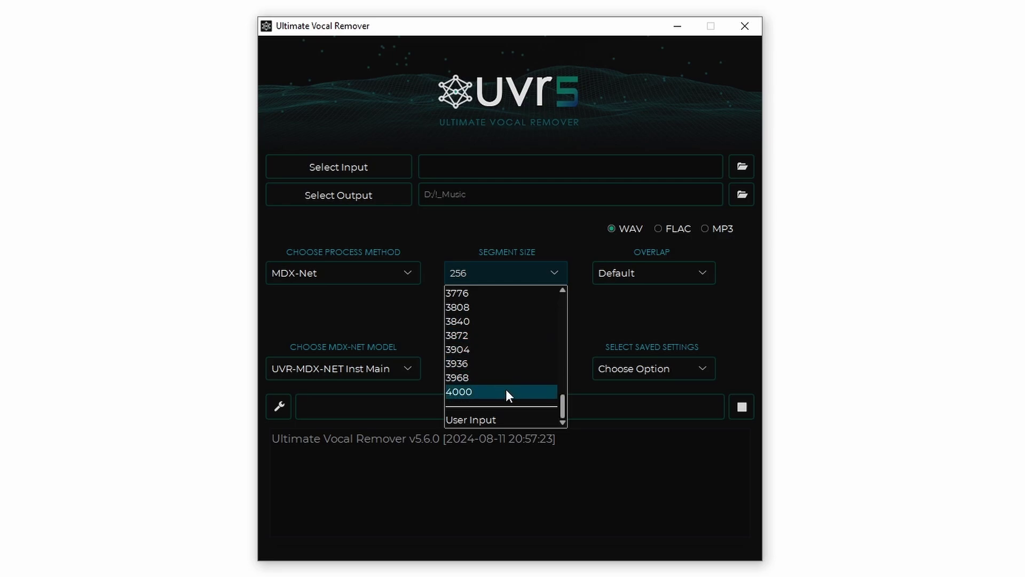
pyautogui.scroll(20, 505, 323)
pyautogui.scroll(5, 508, 369)
pyautogui.click(605, 309)
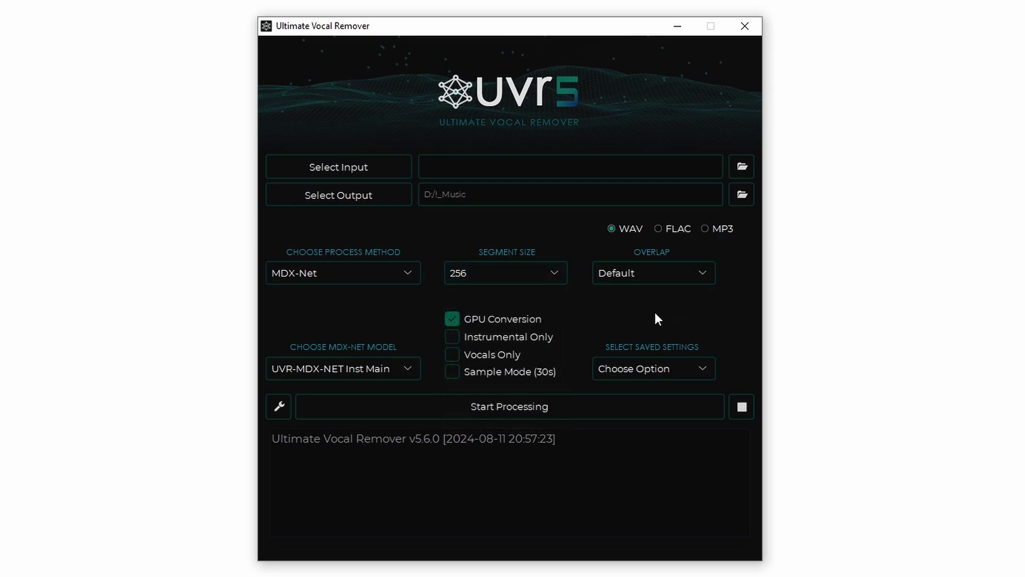
pyautogui.click(704, 272)
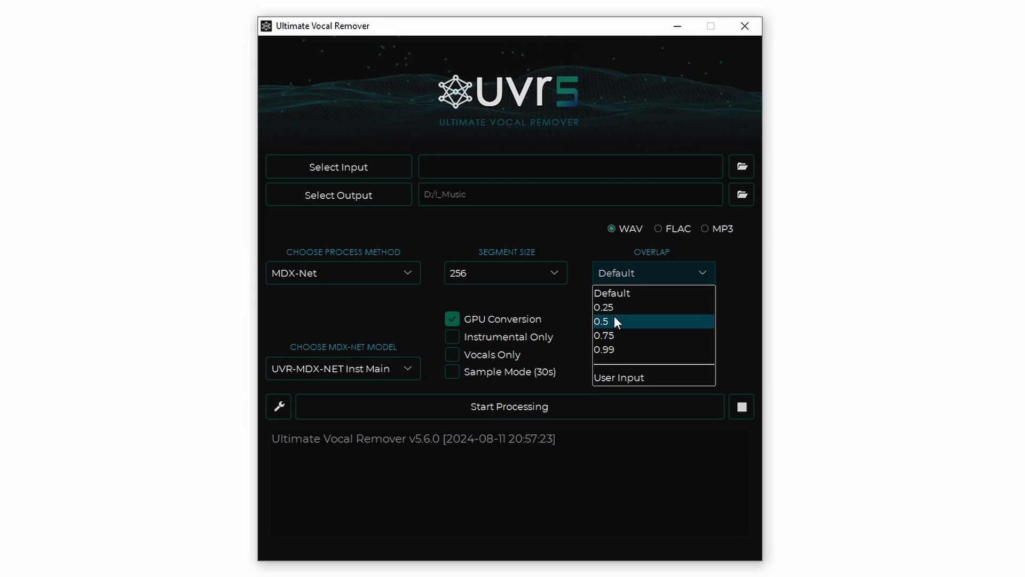
pyautogui.click(646, 271)
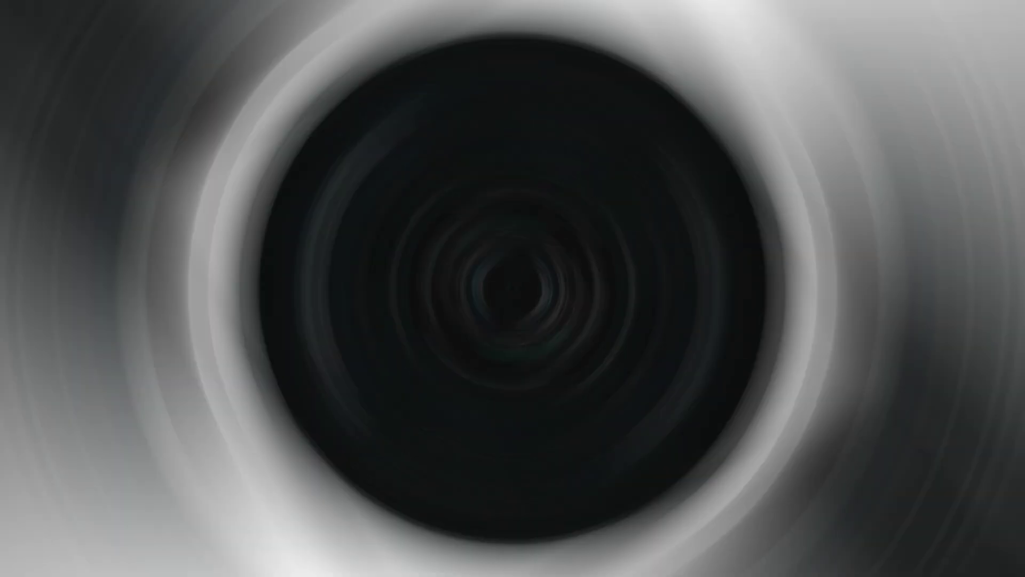
# - Select Demucs as the process method, leaving stems at All Stems and segment at Default
pyautogui.click(407, 273)
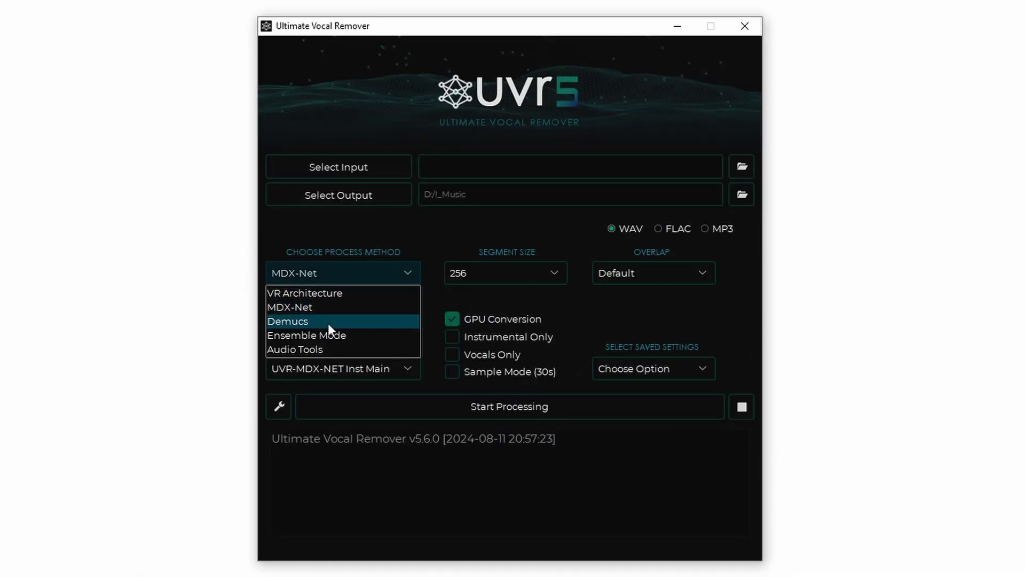
pyautogui.click(297, 325)
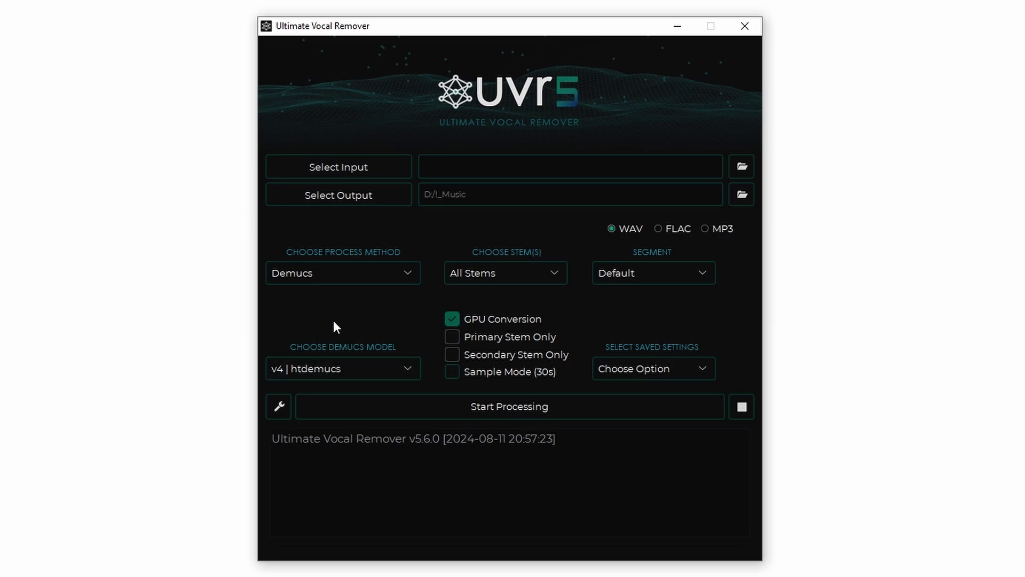
pyautogui.click(561, 270)
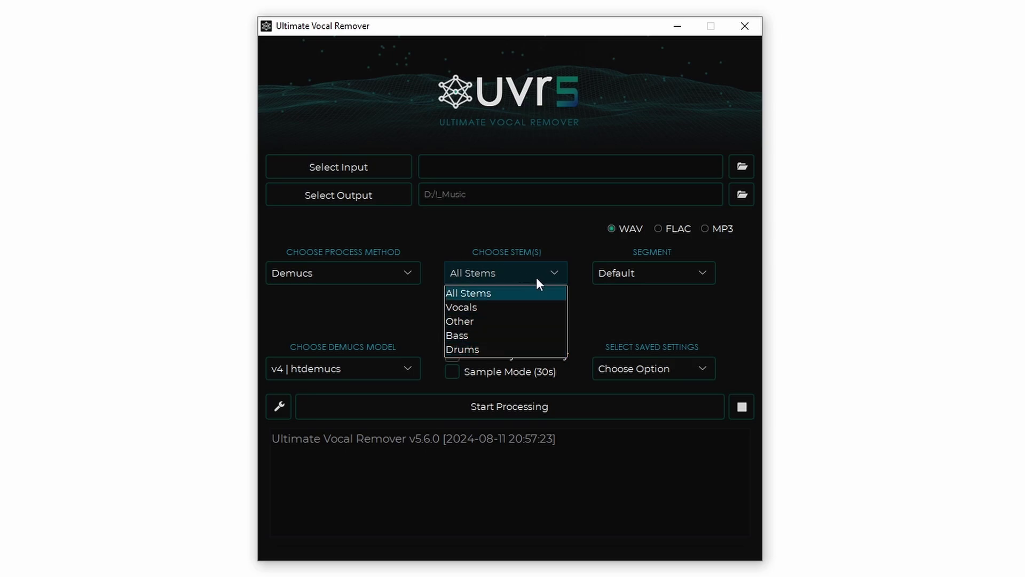
pyautogui.click(476, 292)
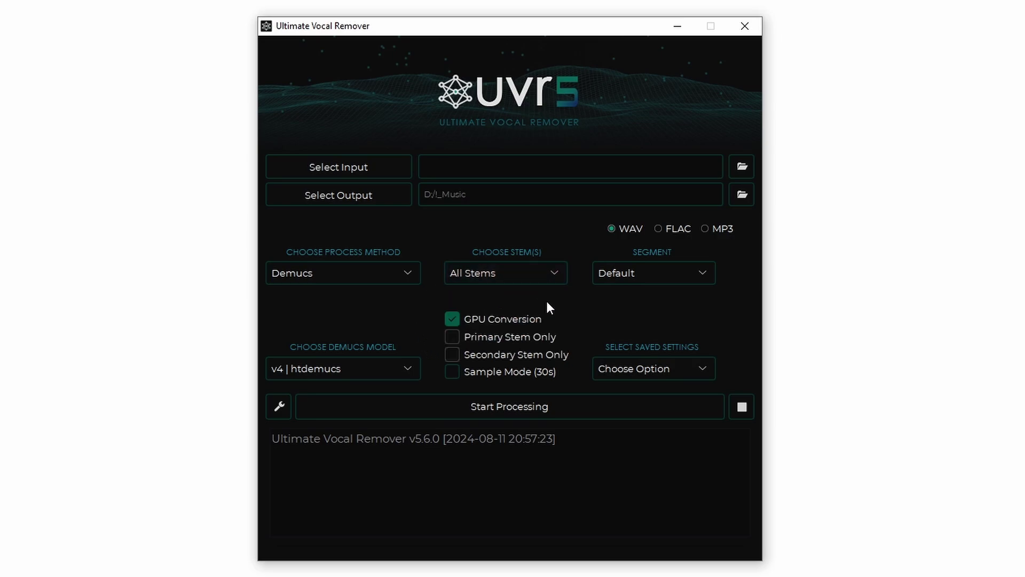
pyautogui.click(707, 274)
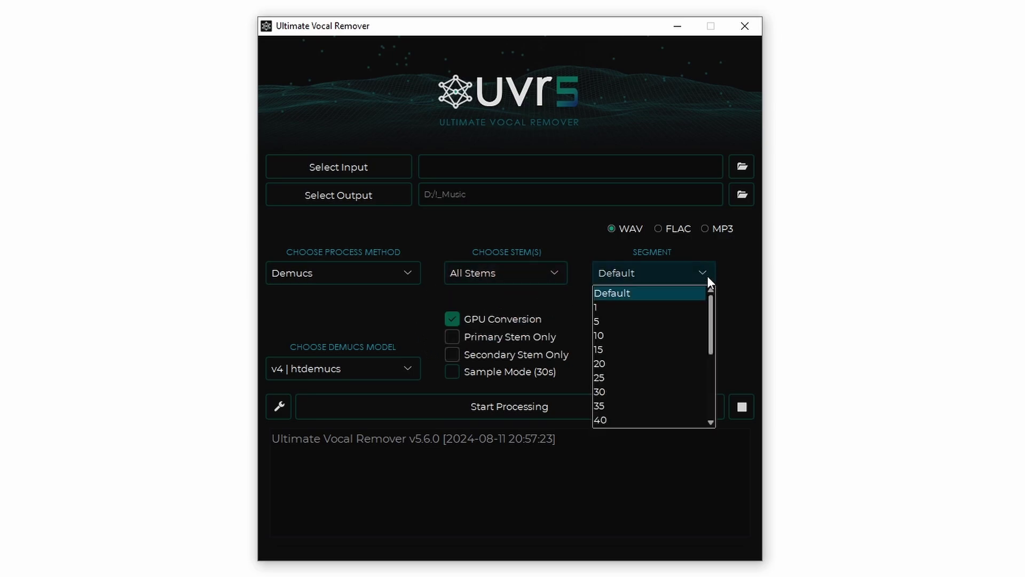
pyautogui.scroll(-5, 660, 407)
pyautogui.scroll(5, 648, 357)
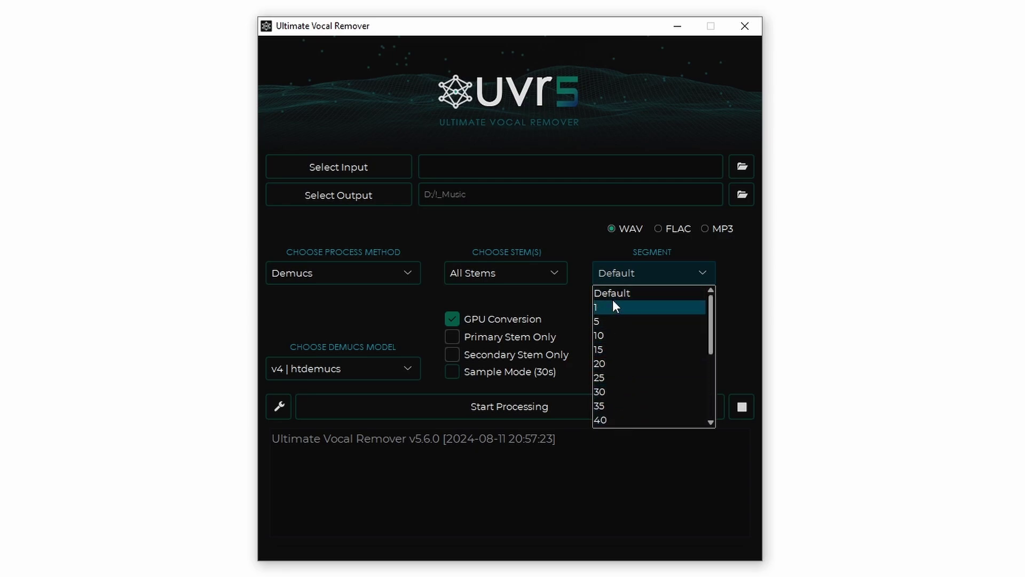
pyautogui.click(613, 292)
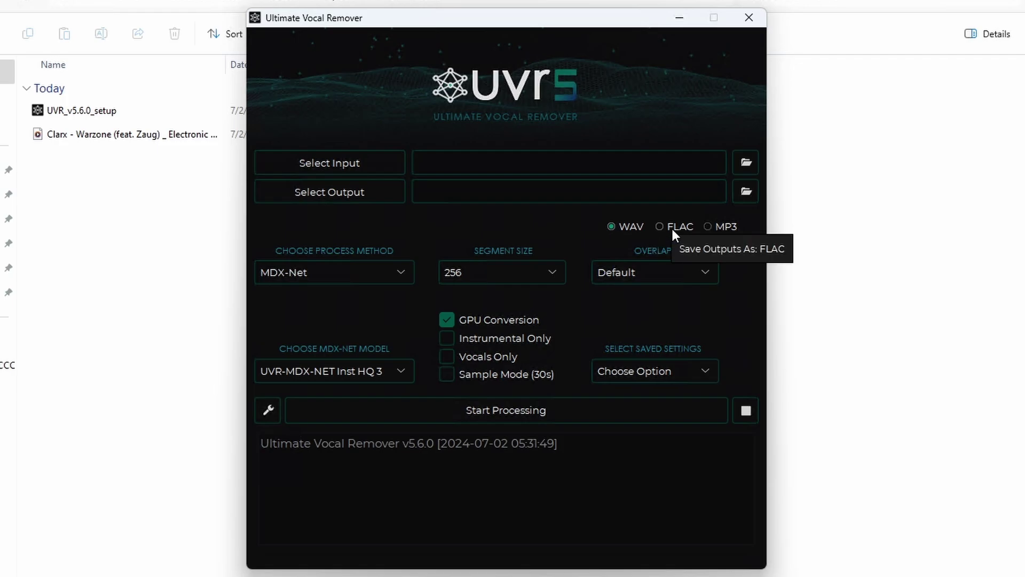
# - Try FLAC and MP3 output, settle on WAV, and start separating the JVNA track
pyautogui.click(663, 226)
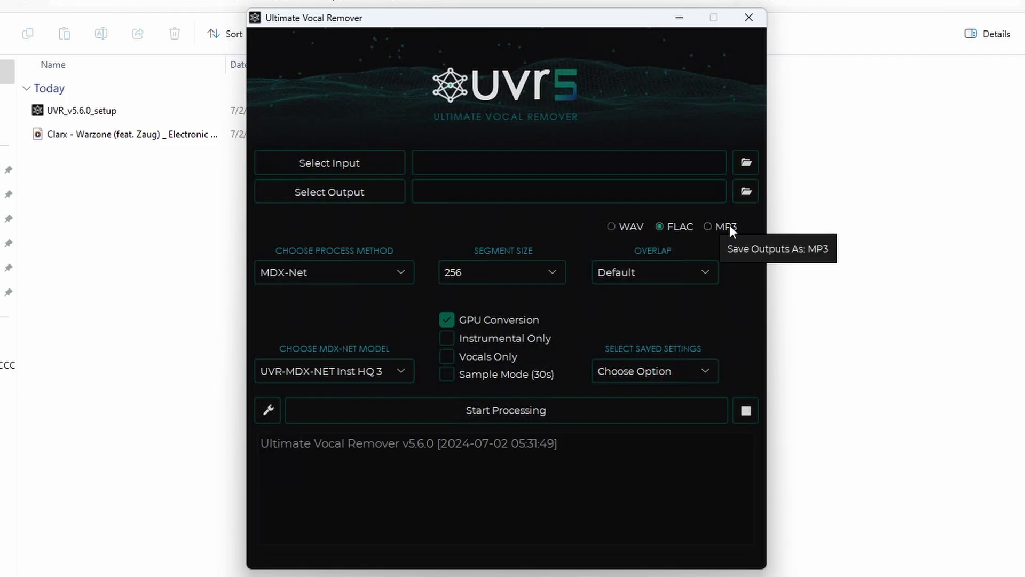
pyautogui.click(729, 226)
pyautogui.click(629, 228)
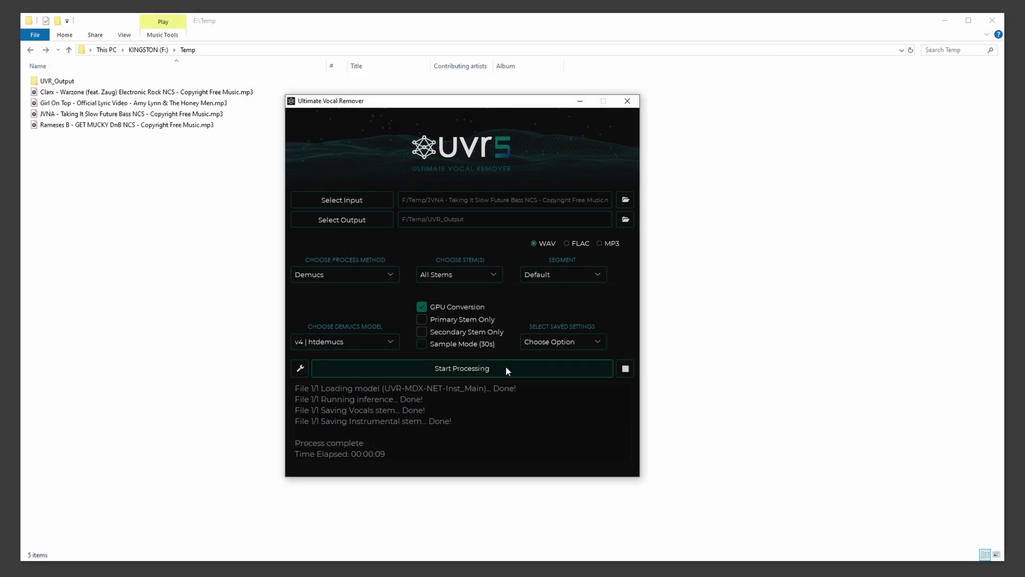
pyautogui.click(506, 369)
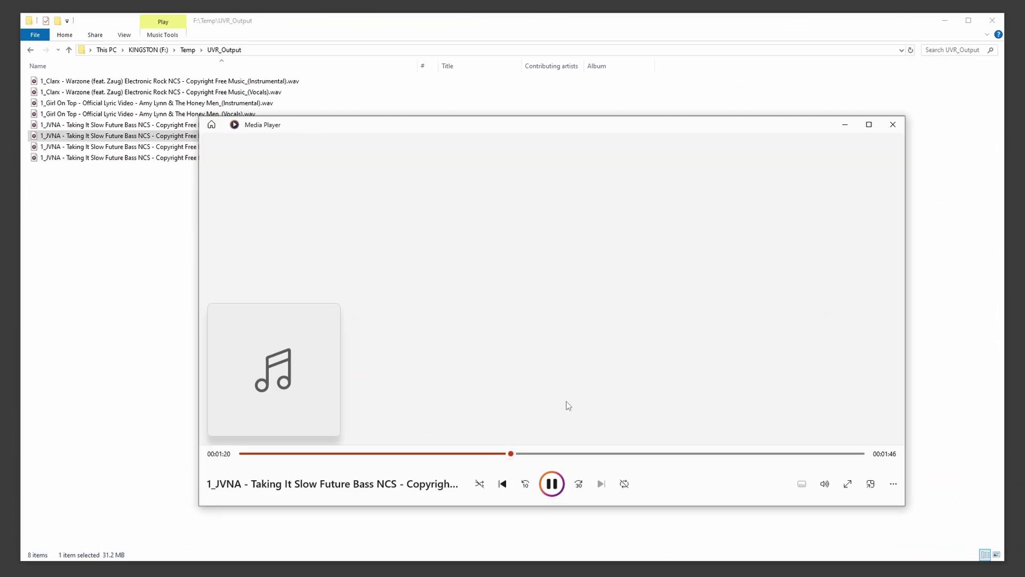
# - Seek the playing stem to about 1:53, then back to about 1:25
pyautogui.click(621, 454)
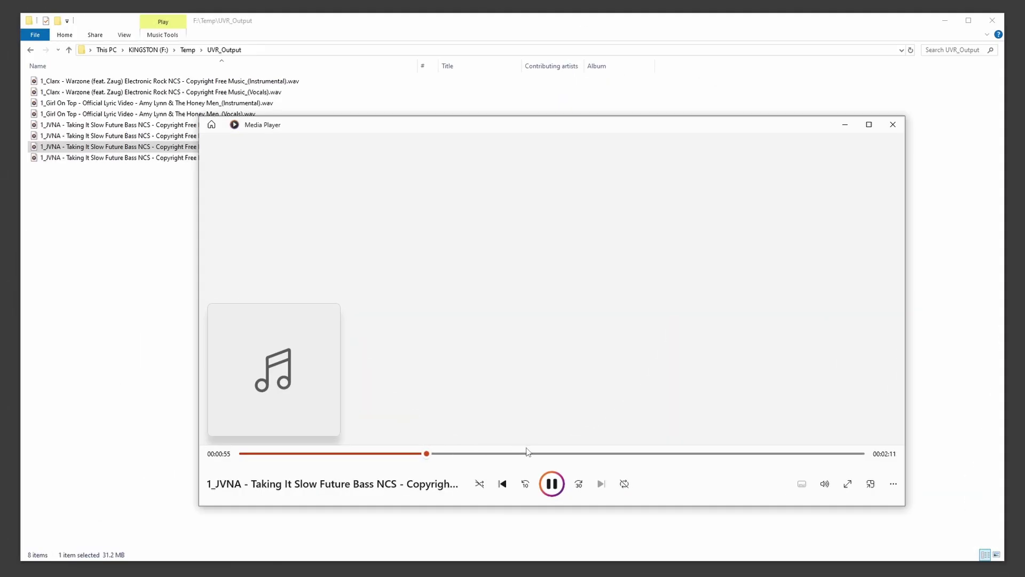
pyautogui.click(526, 453)
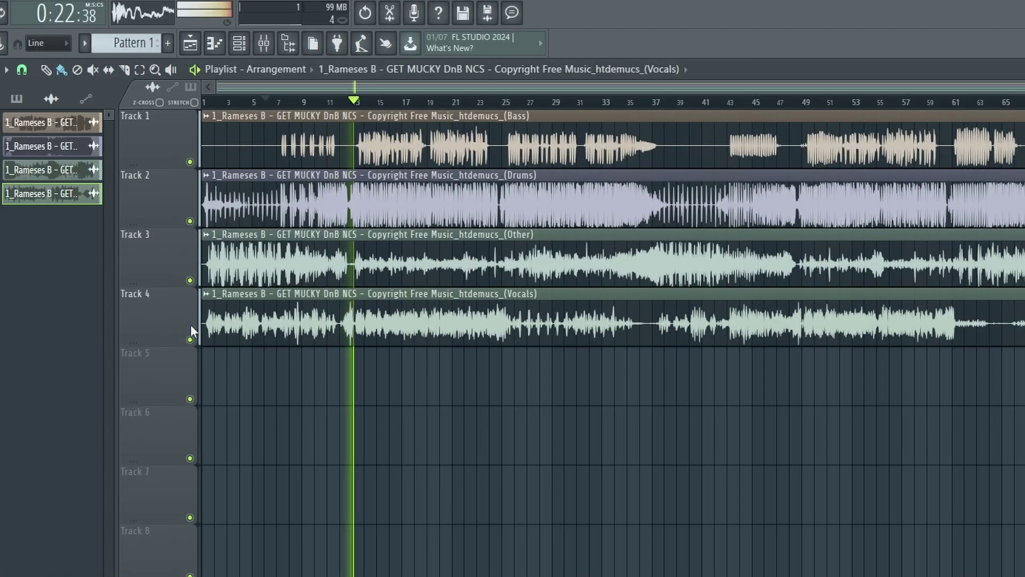
# - Solo the Bass, Drums and Other stems on Tracks 1–3 in turn during playback
pyautogui.rightClick(189, 161)
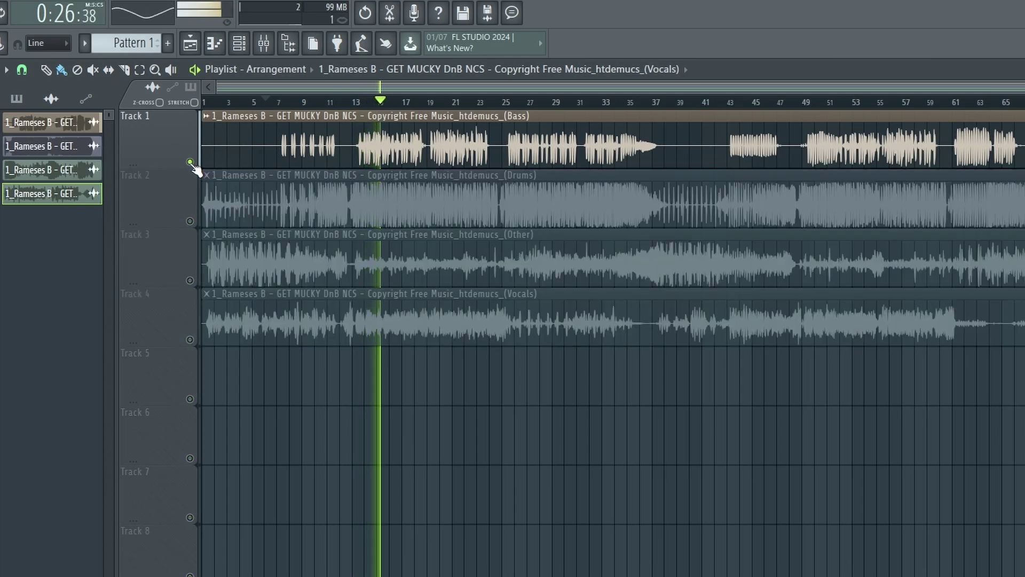
pyautogui.rightClick(190, 162)
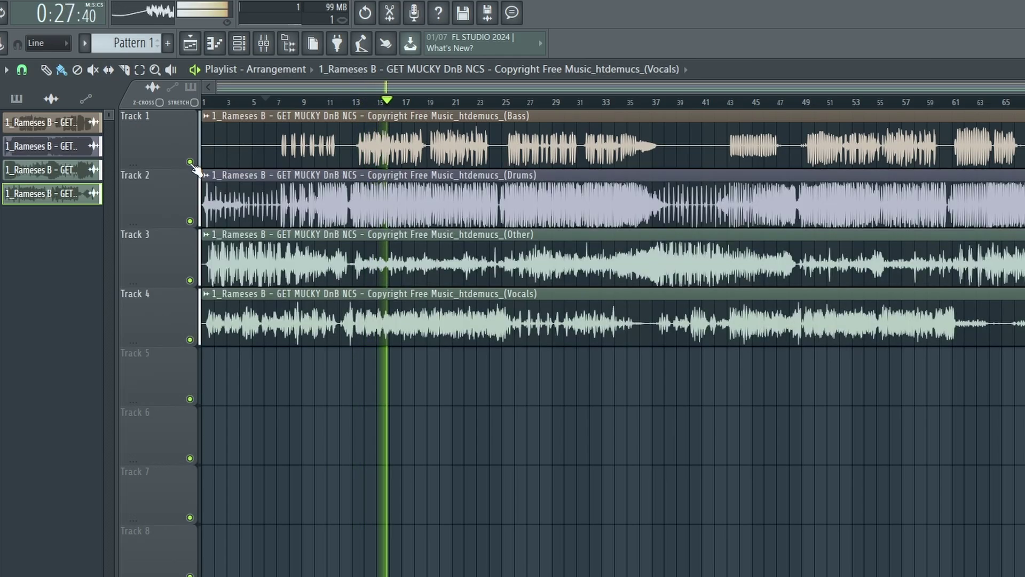
pyautogui.rightClick(190, 221)
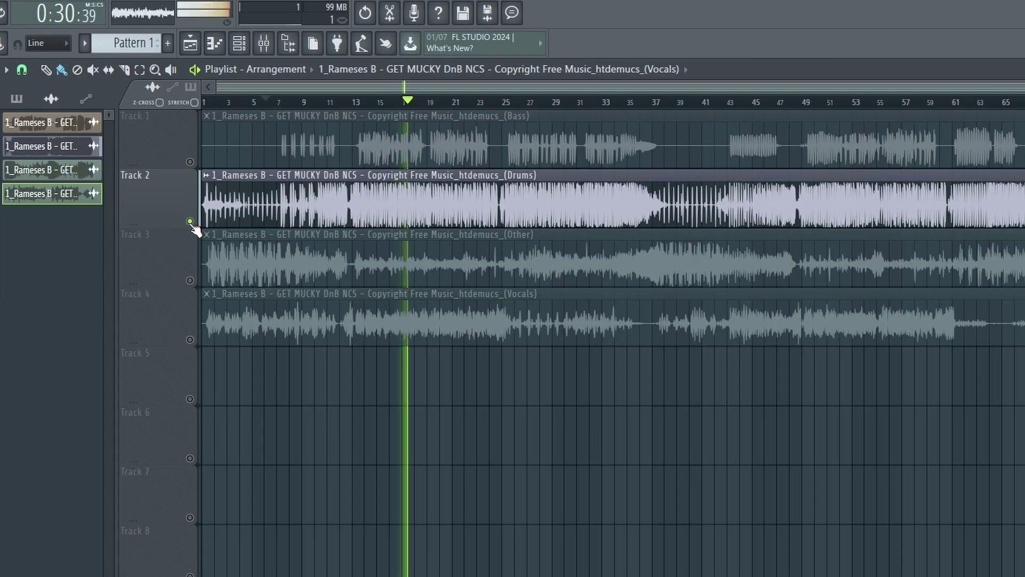
pyautogui.rightClick(190, 221)
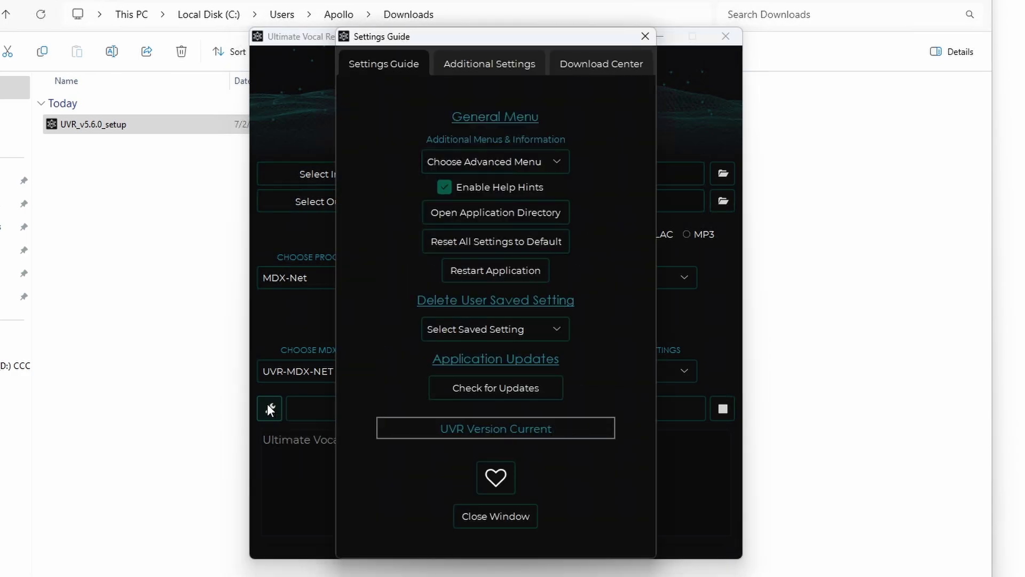
# - Go to Additional Settings, keep Wav Type at PCM_16, and open Vocal Splitter Options
pyautogui.click(559, 160)
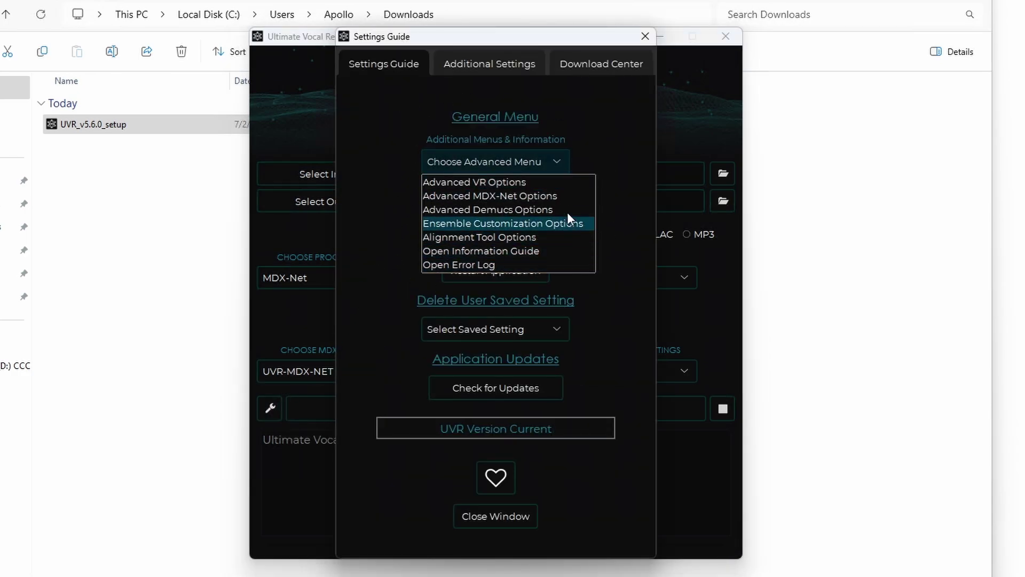
pyautogui.click(465, 443)
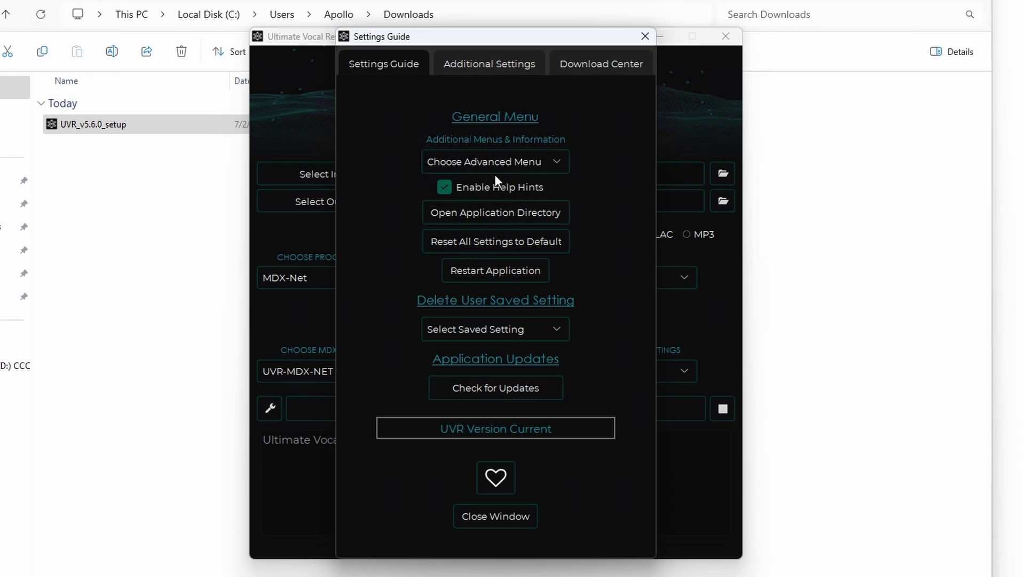
pyautogui.click(493, 59)
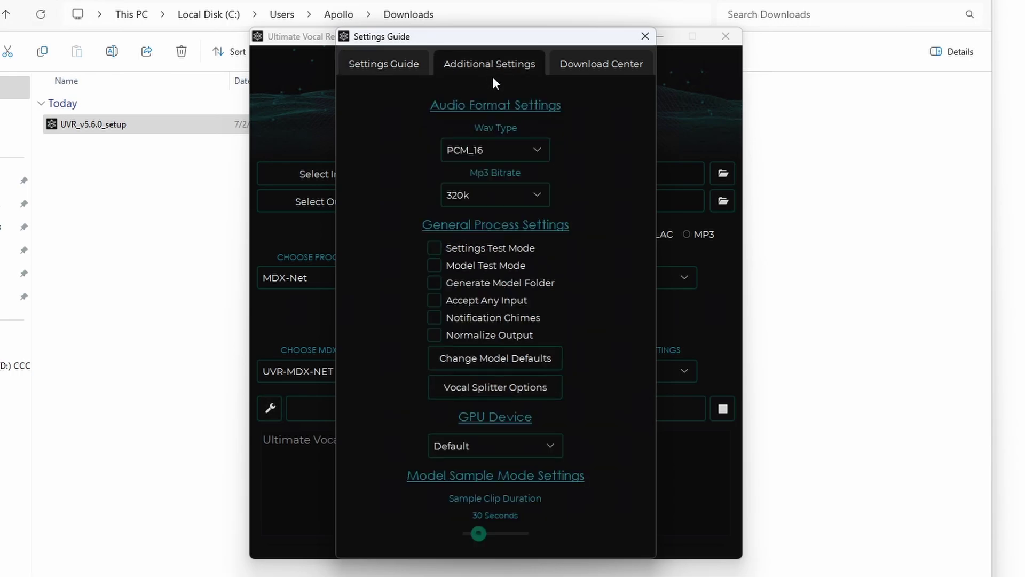
pyautogui.click(537, 144)
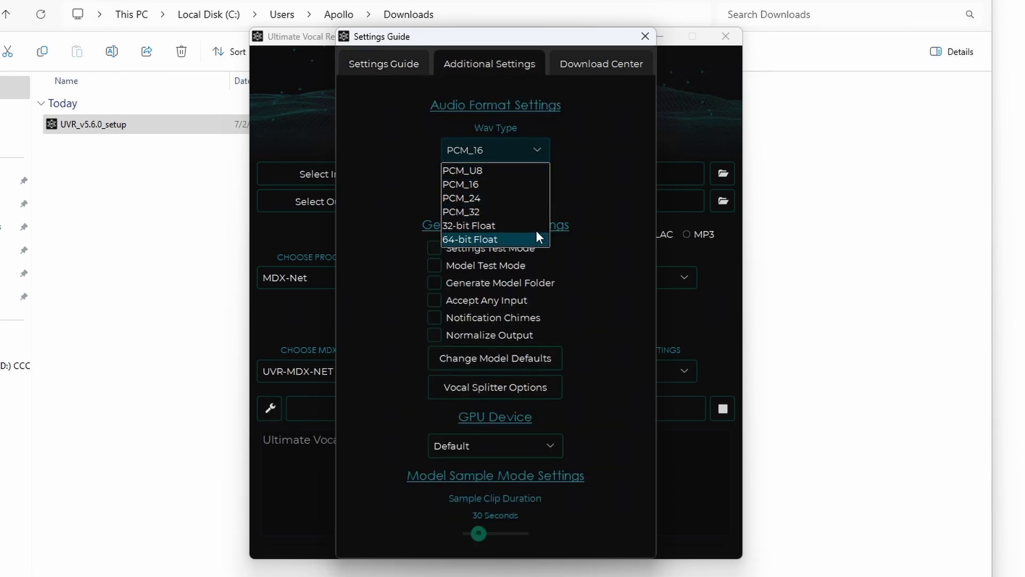
pyautogui.click(566, 229)
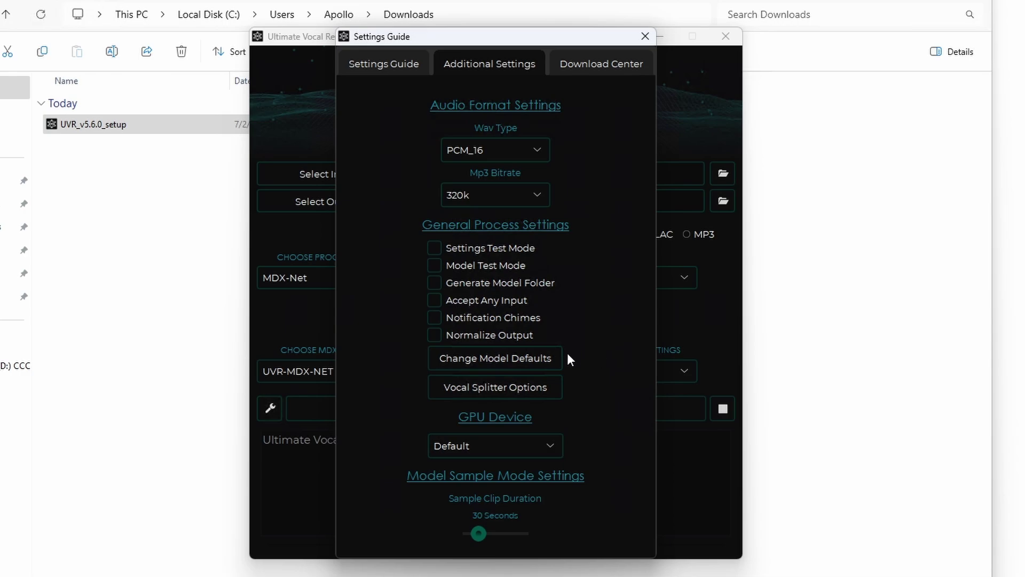
pyautogui.click(558, 386)
pyautogui.moveTo(516, 378)
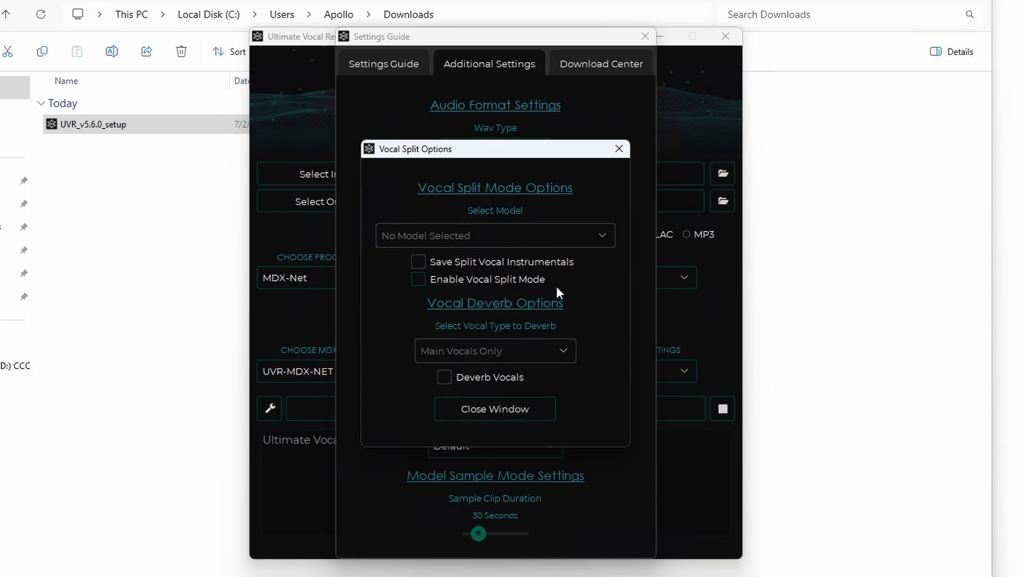
pyautogui.moveTo(549, 283)
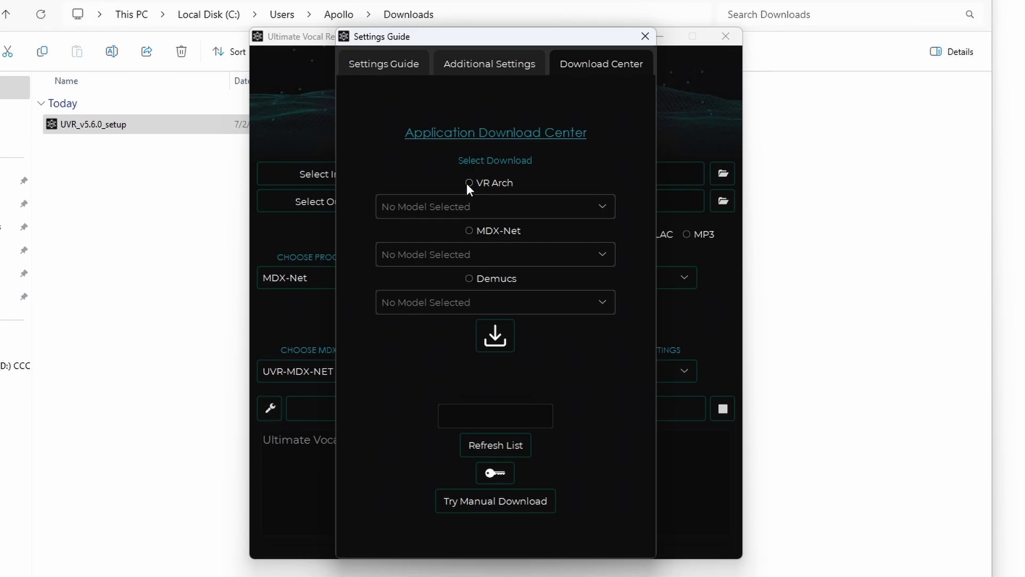
# - Browse the list of downloadable VR Arch models in the Download Center
pyautogui.click(468, 183)
pyautogui.click(575, 204)
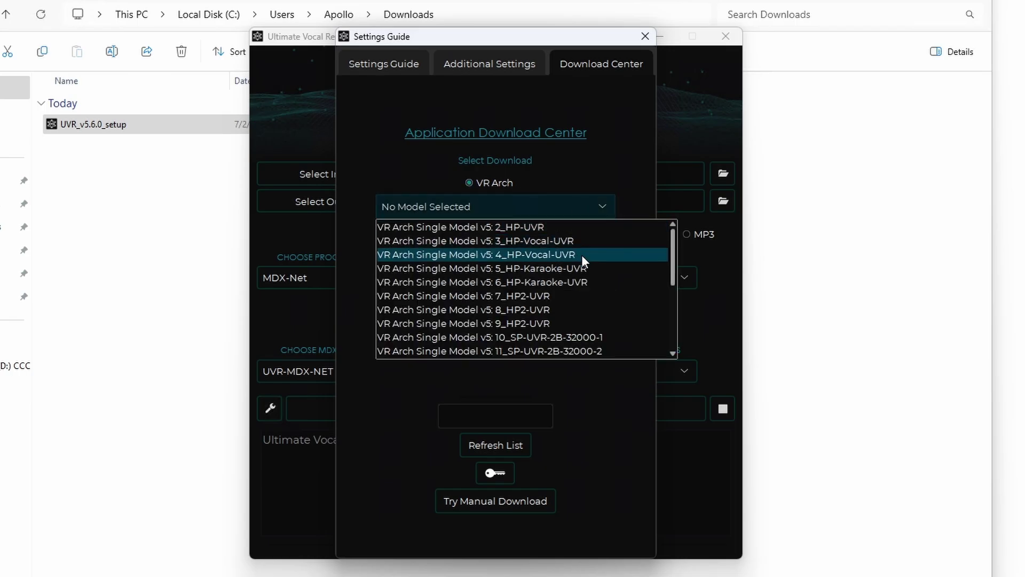
pyautogui.moveTo(672, 245); pyautogui.dragTo(669, 341)
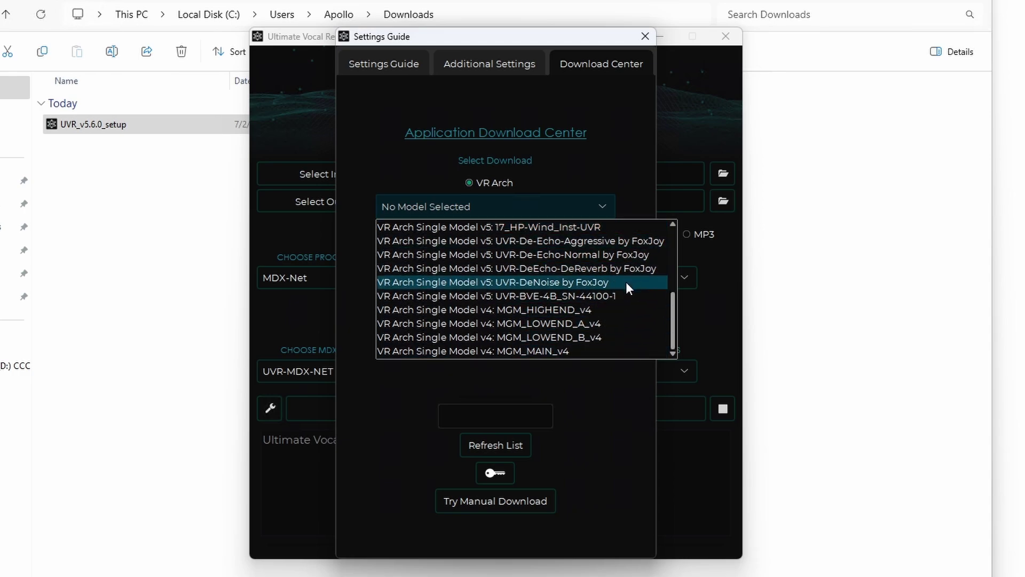
pyautogui.click(577, 206)
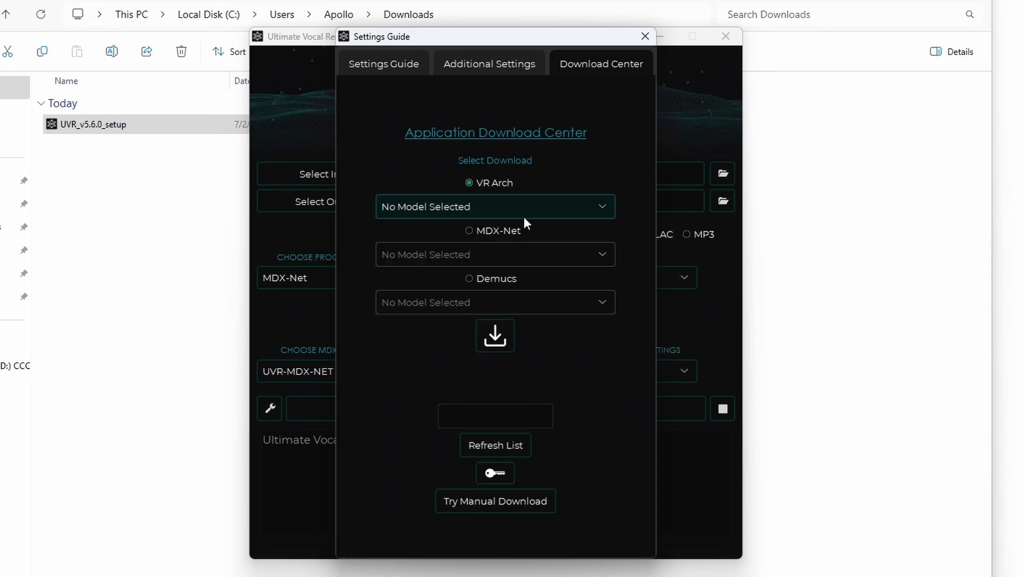
# - Browse the list of downloadable MDX-Net models
pyautogui.click(498, 230)
pyautogui.click(608, 258)
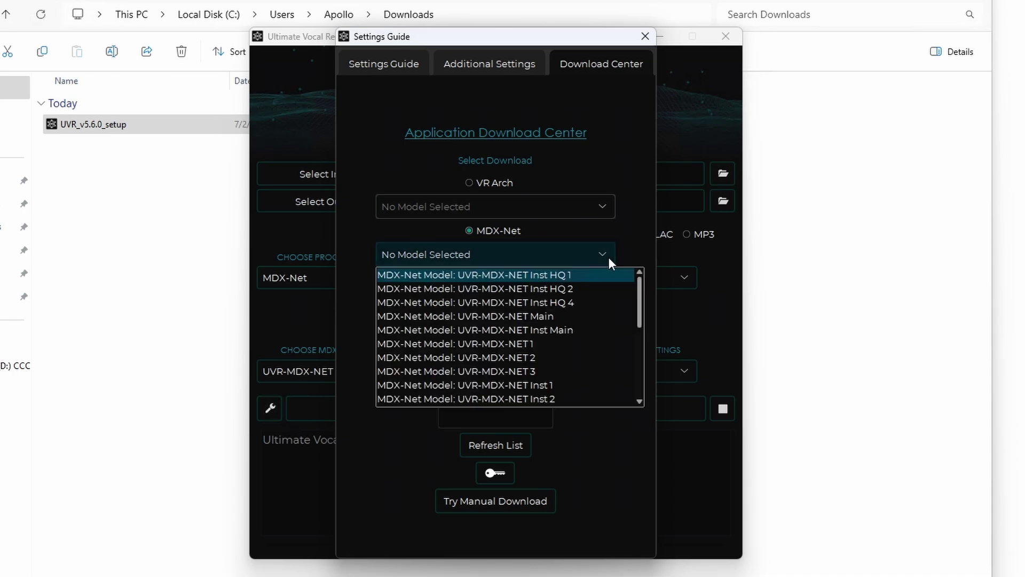
pyautogui.scroll(-6, 585, 321)
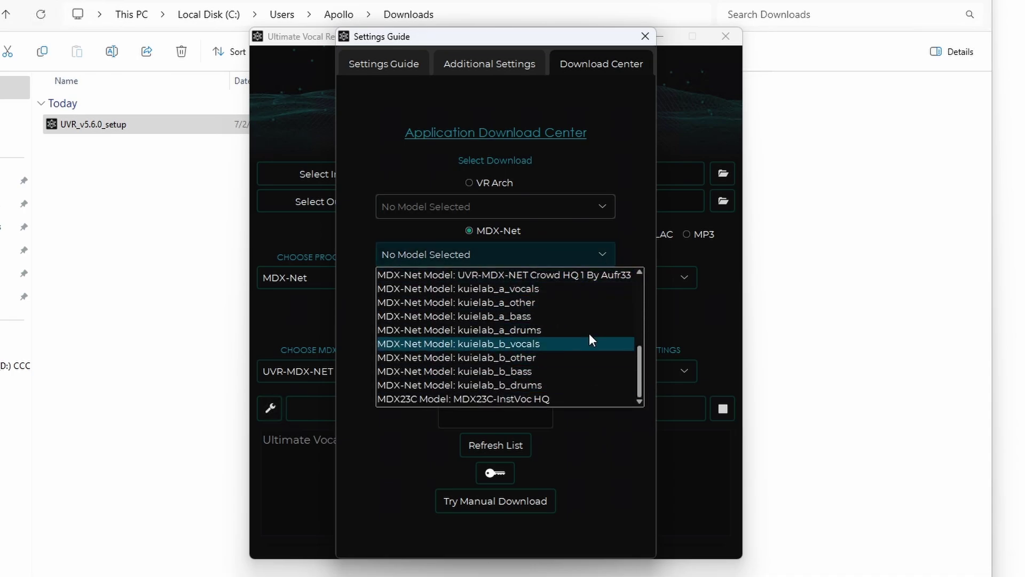
pyautogui.scroll(5, 576, 352)
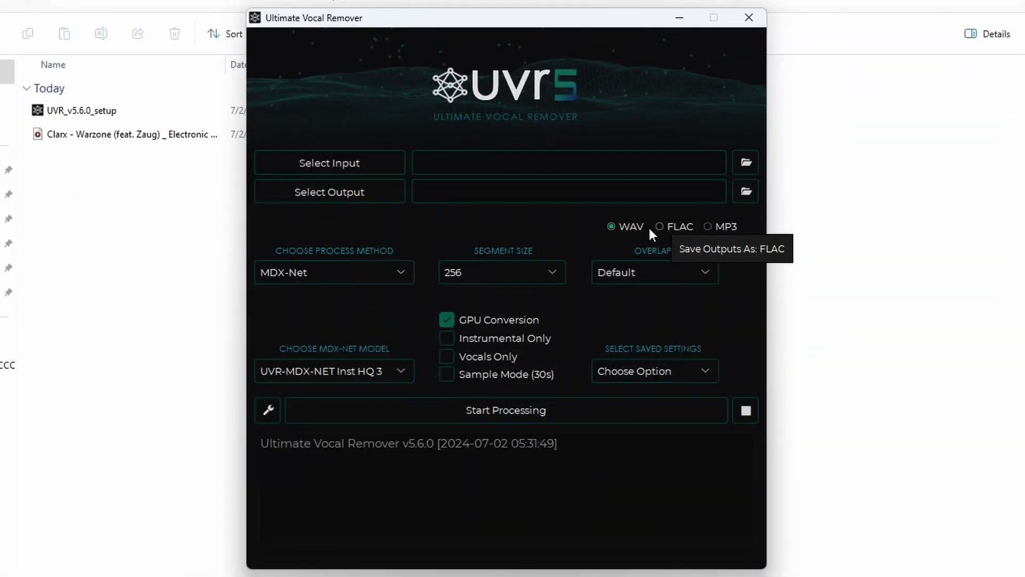
# - Set output to FLAC then MP3, and highlight the README's core developers and support section
pyautogui.click(662, 226)
pyautogui.click(730, 225)
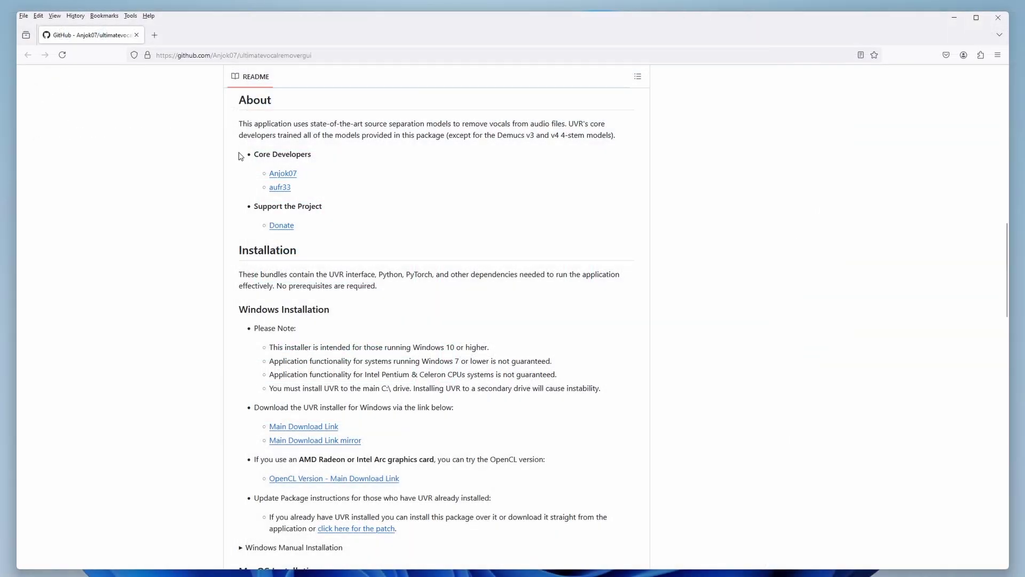
pyautogui.moveTo(241, 155); pyautogui.dragTo(345, 239)
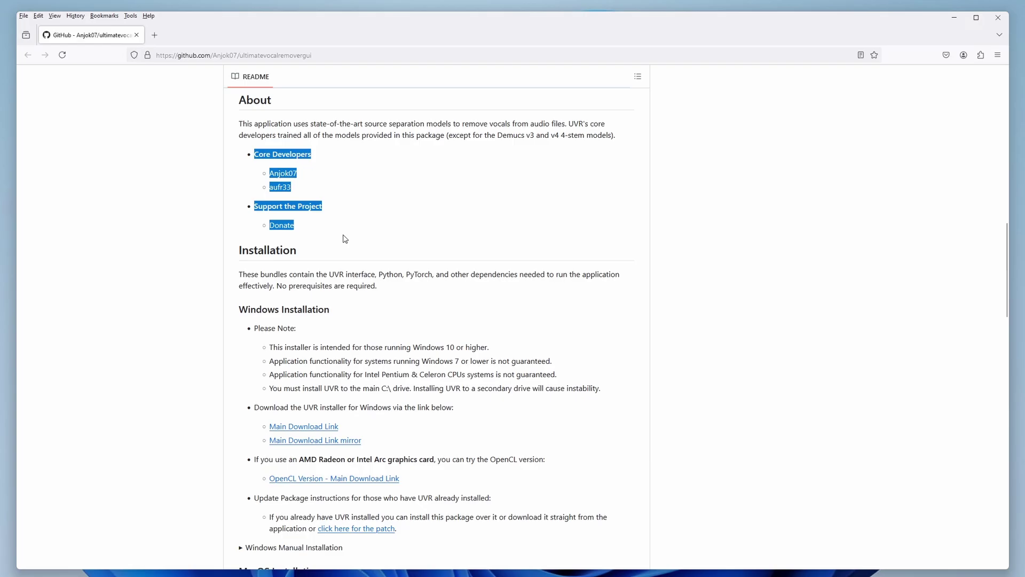
pyautogui.click(161, 196)
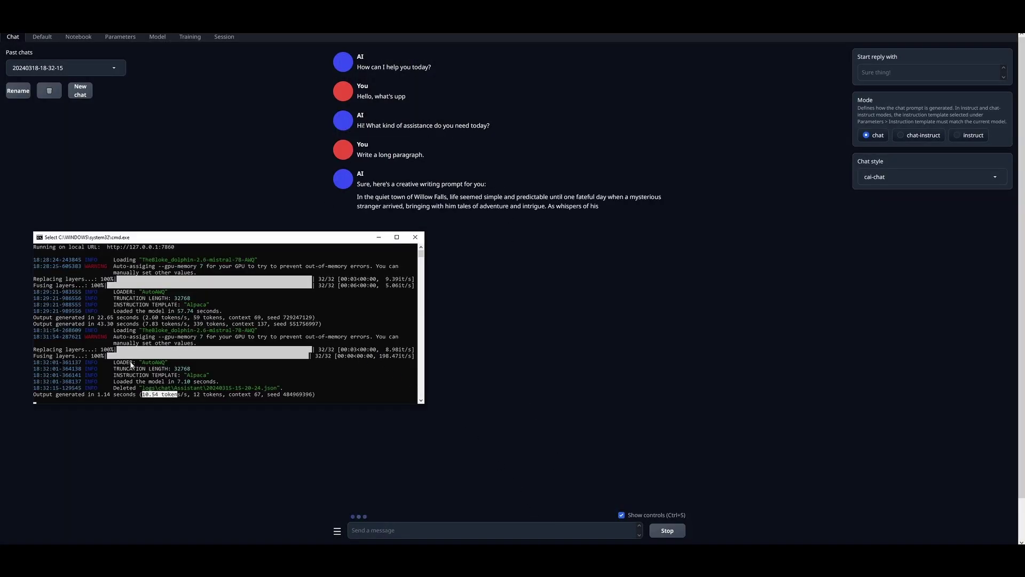
# - Clear the console selection so the AI's long paragraph reply finishes generating
pyautogui.click(319, 381)
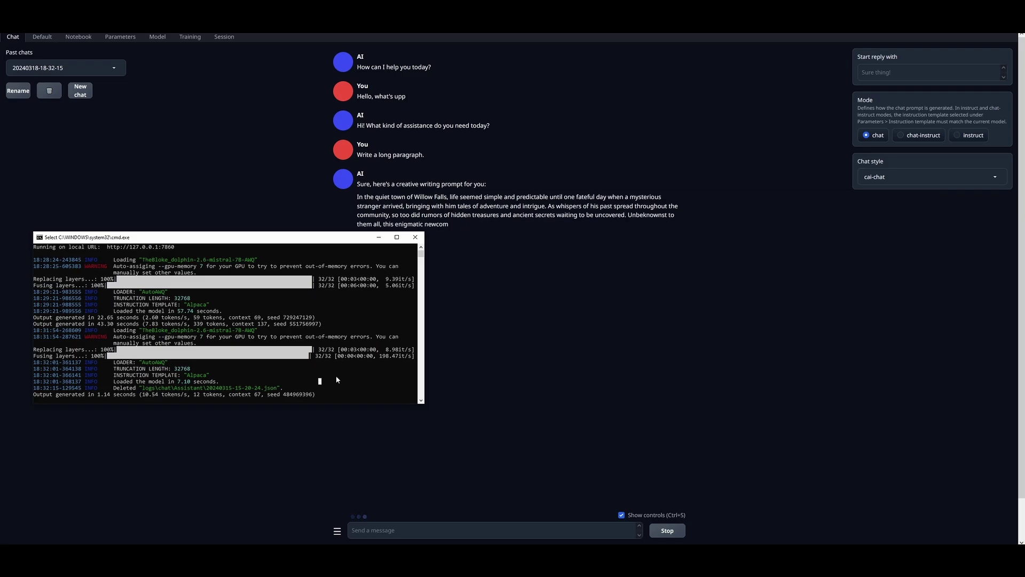
pyautogui.rightClick(335, 376)
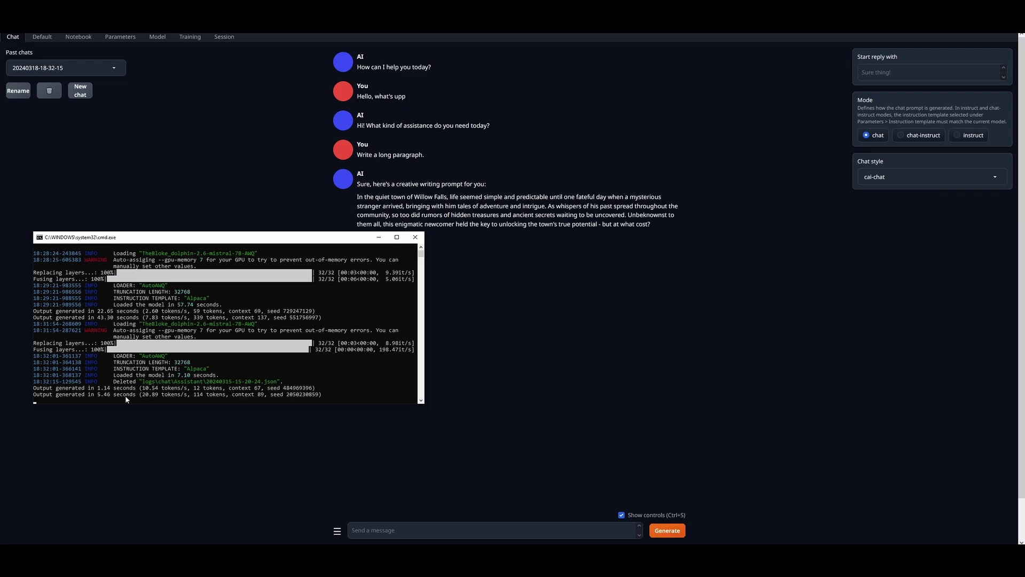